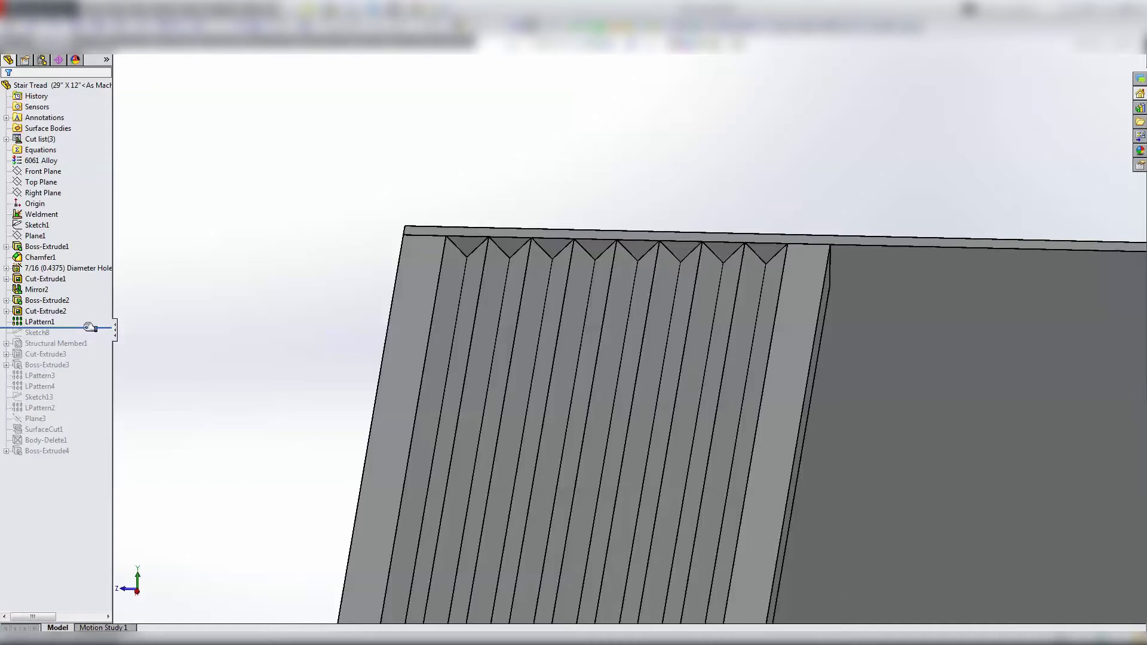
# - Roll the model forward past Structural Member1 and inspect its path sketch, Sketch8, and the flat bar behind the grooved nosing
pyautogui.moveTo(90, 328); pyautogui.dragTo(90, 349)
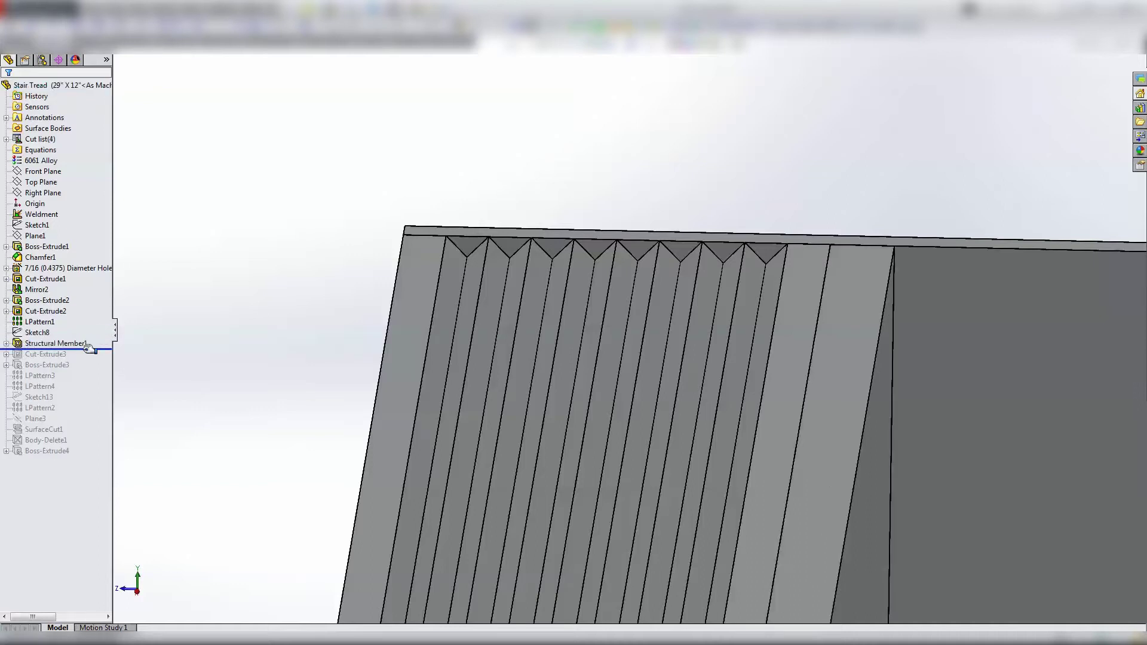
pyautogui.click(48, 335)
pyautogui.scroll(6, 546, 471)
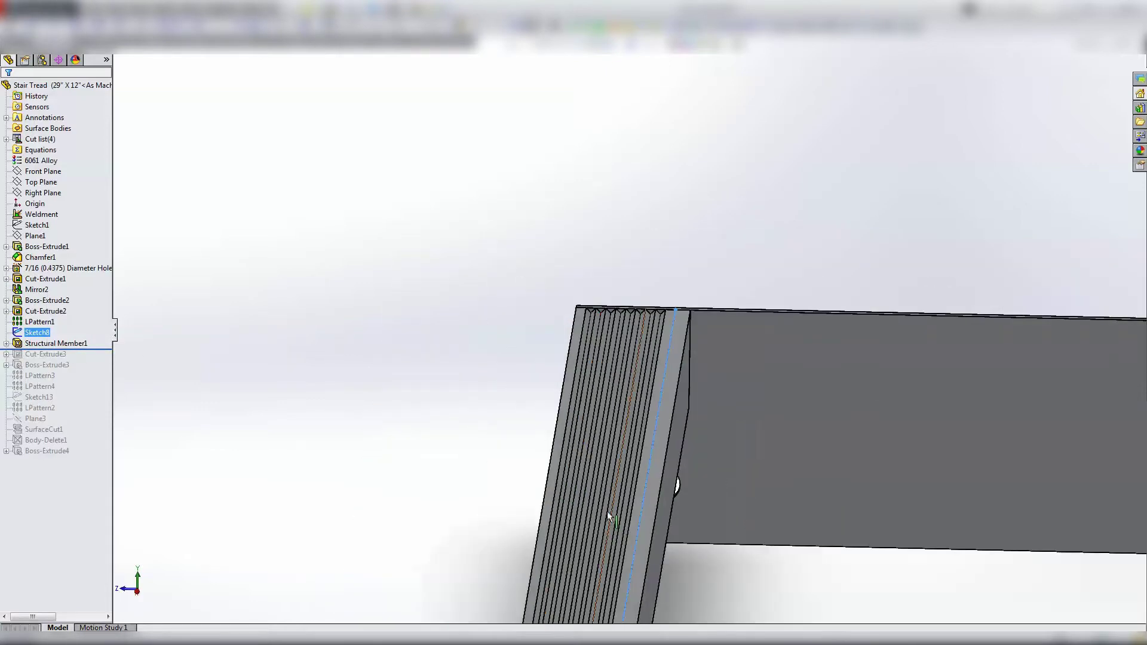
pyautogui.moveTo(607, 510)
pyautogui.mouseDown(button='middle')
pyautogui.moveTo(594, 373)
pyautogui.moveTo(622, 505)
pyautogui.moveTo(732, 495)
pyautogui.mouseUp(button='middle')
pyautogui.scroll(-5, 651, 430)
pyautogui.scroll(3, 511, 319)
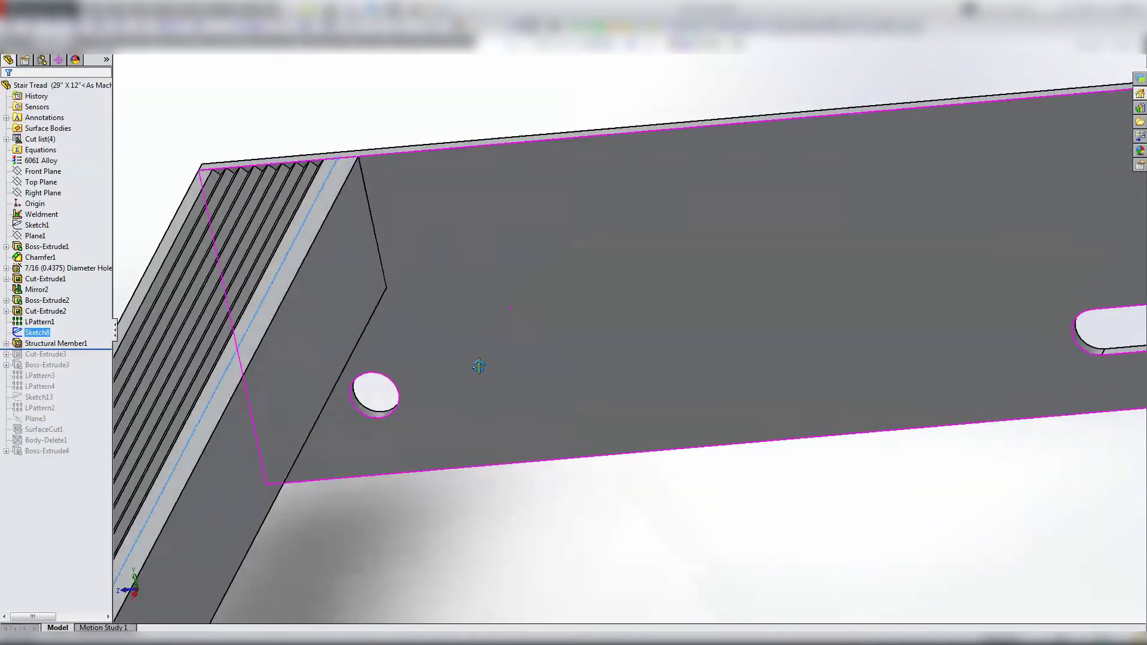
pyautogui.click(357, 300)
pyautogui.moveTo(368, 299); pyautogui.dragTo(424, 233, button='middle')
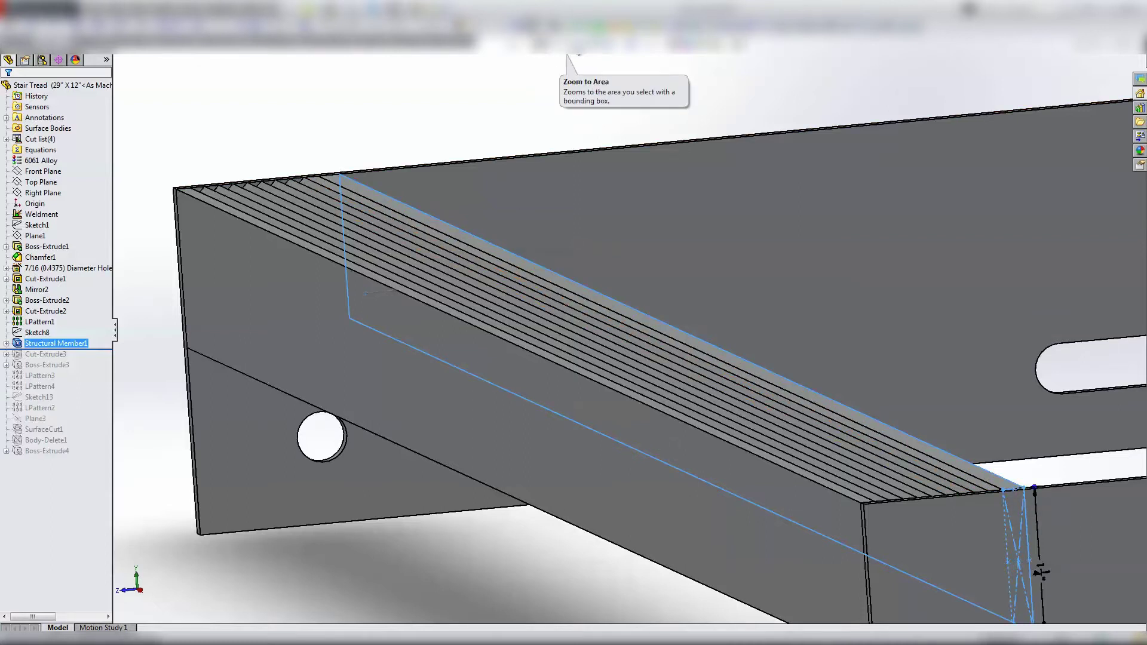
# - Create a section view of the stair tread through the Right Plane
pyautogui.click(590, 44)
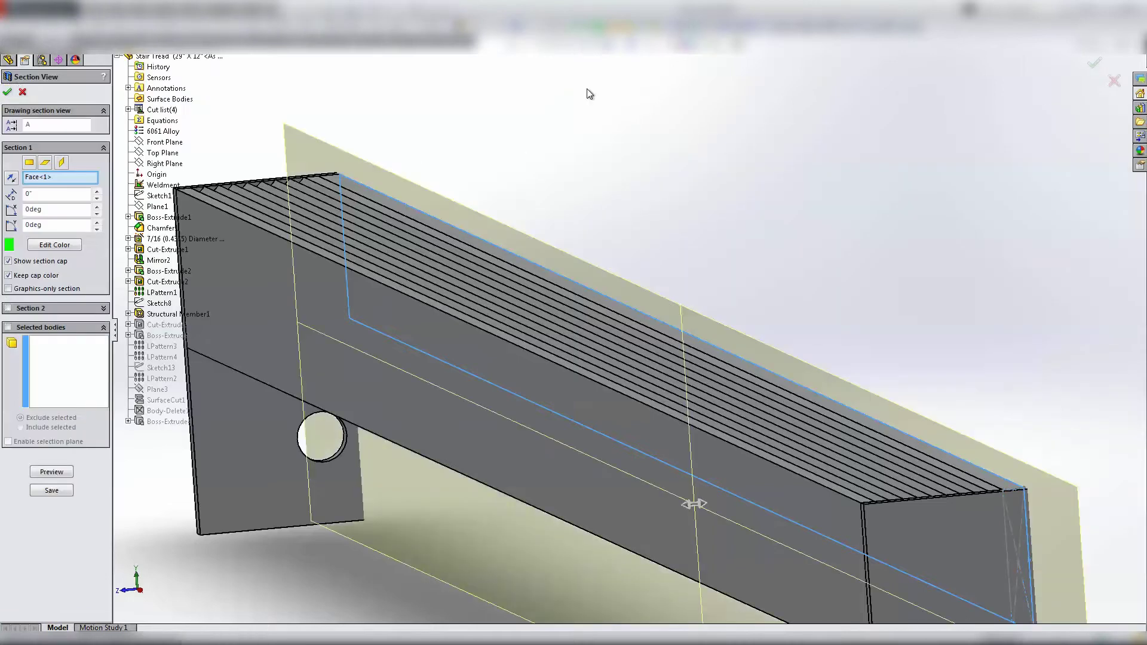
pyautogui.click(62, 164)
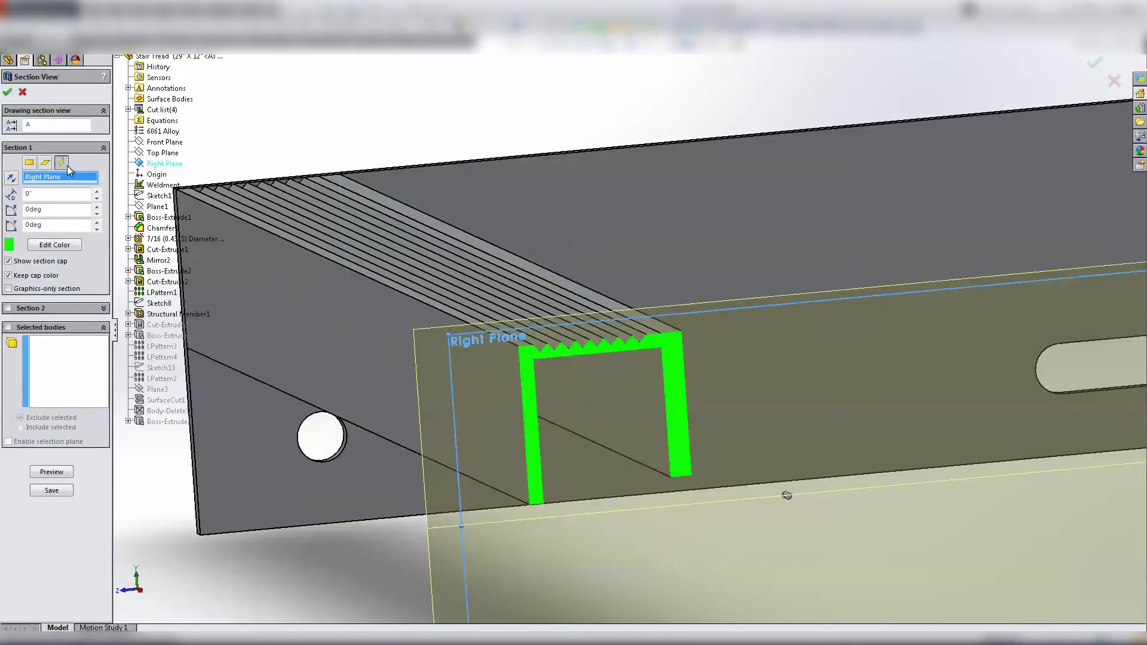
pyautogui.click(6, 93)
pyautogui.scroll(1, 612, 339)
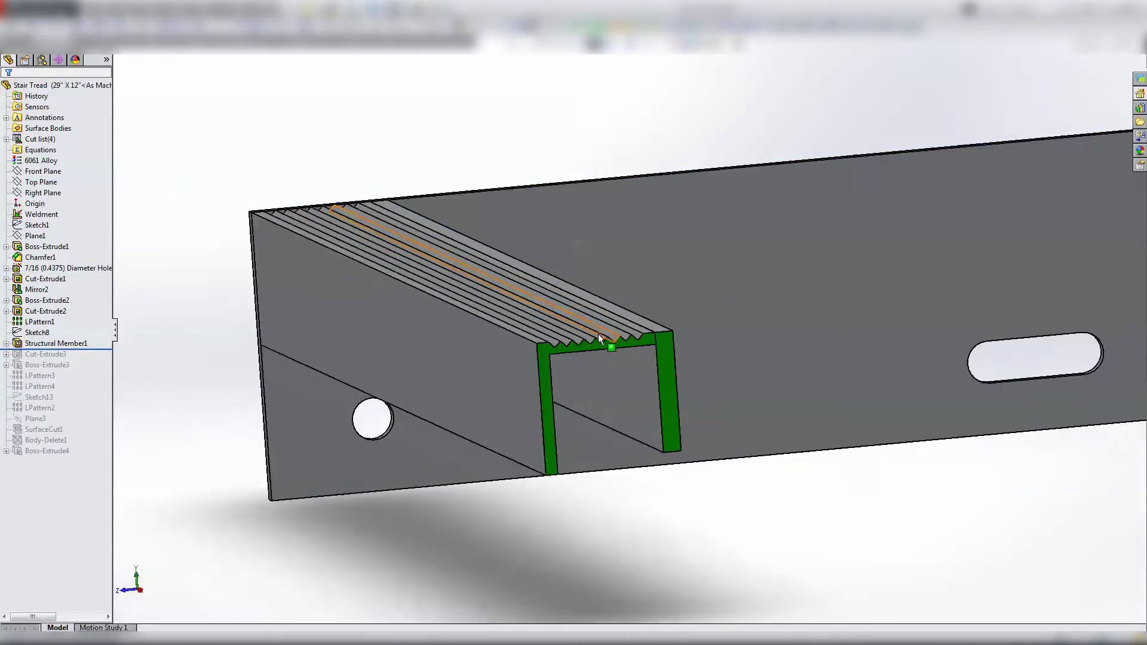
pyautogui.moveTo(612, 341)
pyautogui.mouseDown(button='middle')
pyautogui.moveTo(585, 357)
pyautogui.moveTo(620, 346)
pyautogui.mouseUp(button='middle')
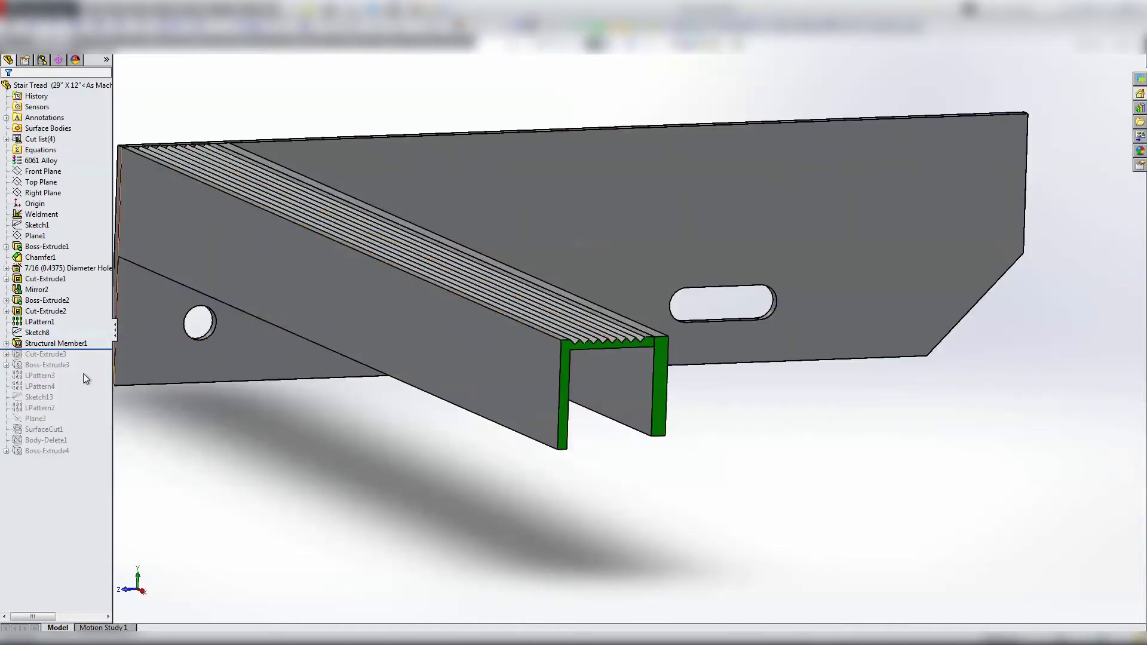
# - Roll the model forward past Cut-Extrude3 and Boss-Extrude3 and examine the notched flat bar with its cross bar
pyautogui.moveTo(95, 348); pyautogui.dragTo(91, 371)
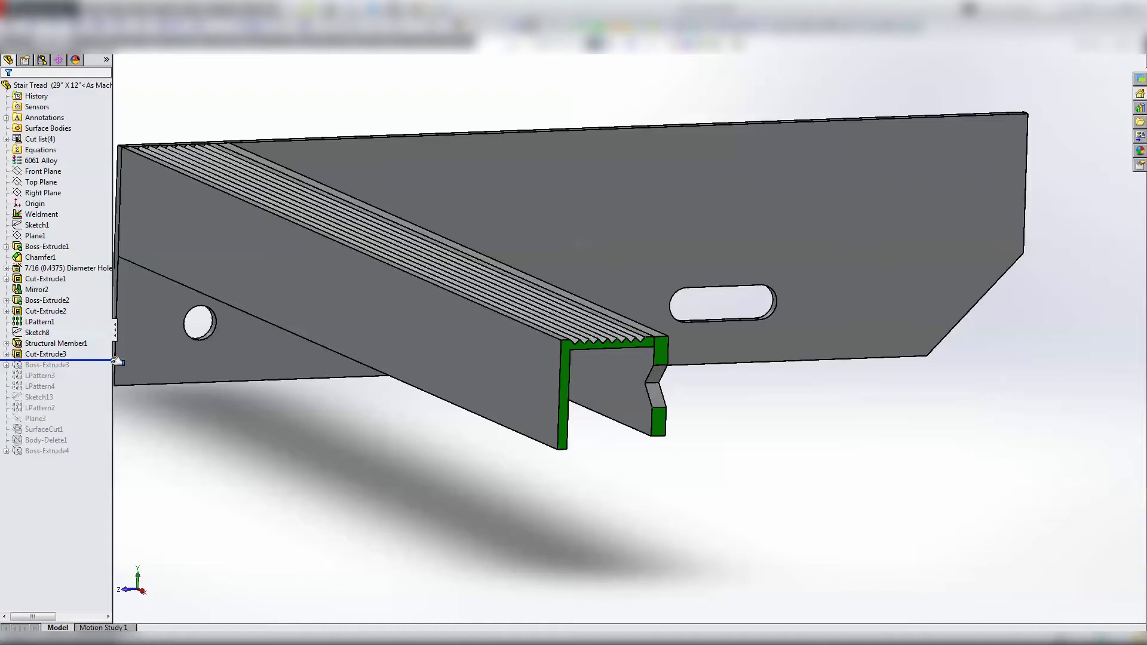
pyautogui.moveTo(111, 360); pyautogui.dragTo(101, 369)
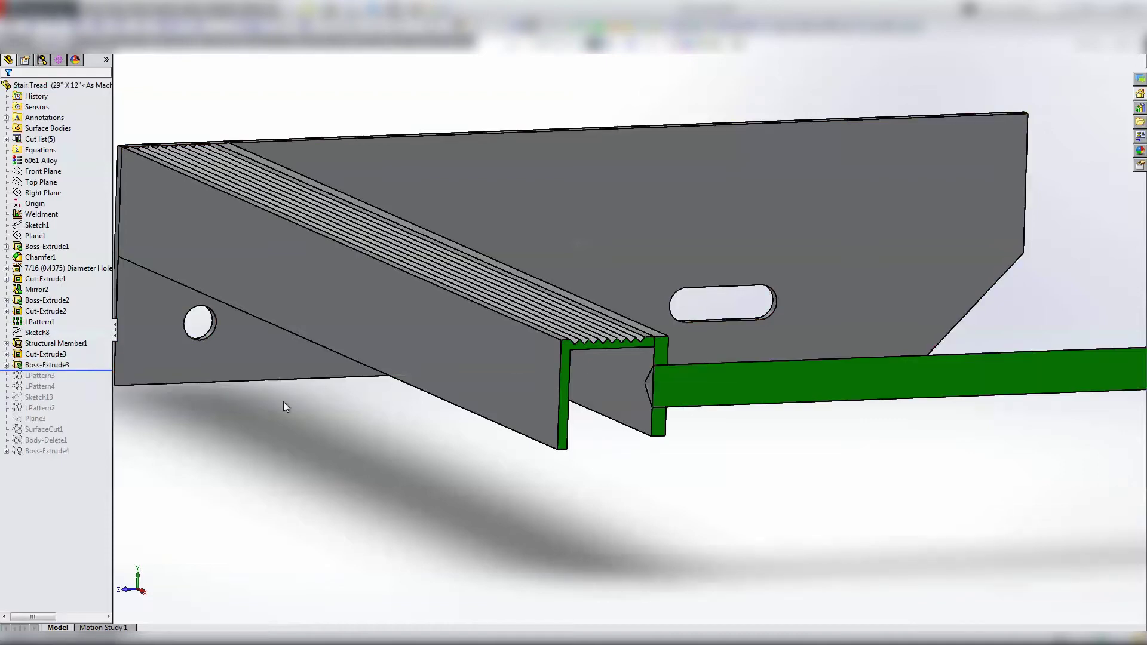
pyautogui.moveTo(404, 446); pyautogui.dragTo(528, 464, button='middle')
pyautogui.scroll(1, 560, 465)
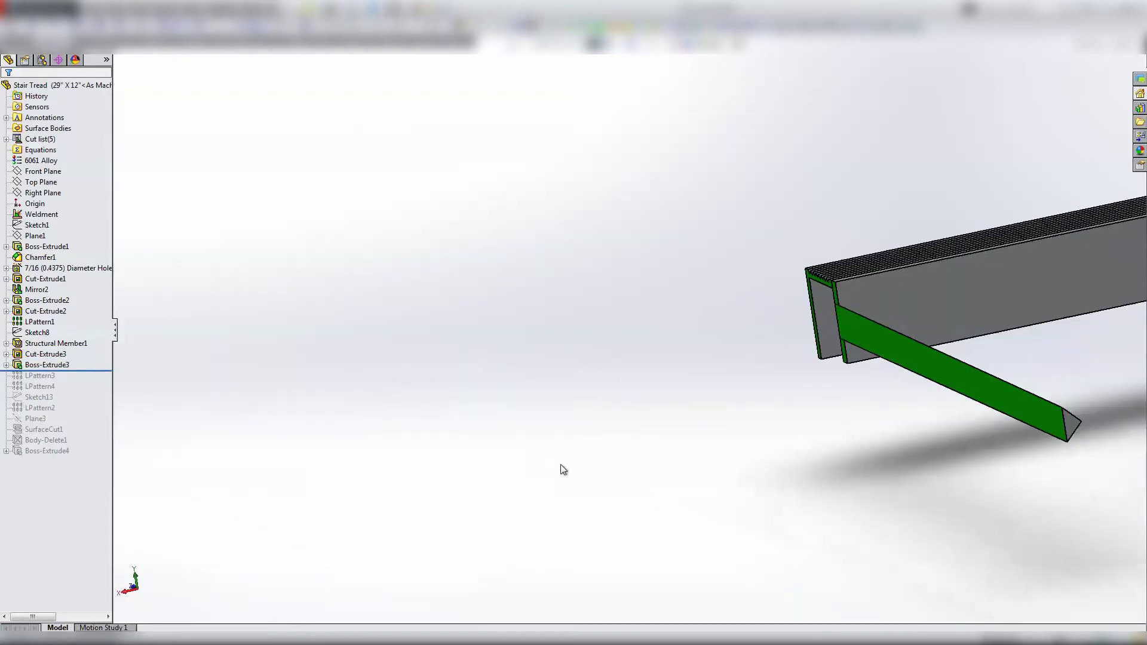
pyautogui.scroll(-2, 1071, 418)
pyautogui.middleClick(891, 383)
pyautogui.moveTo(891, 383); pyautogui.dragTo(976, 394, button='middle')
pyautogui.scroll(3, 976, 394)
pyautogui.moveTo(851, 380); pyautogui.dragTo(928, 375, button='middle')
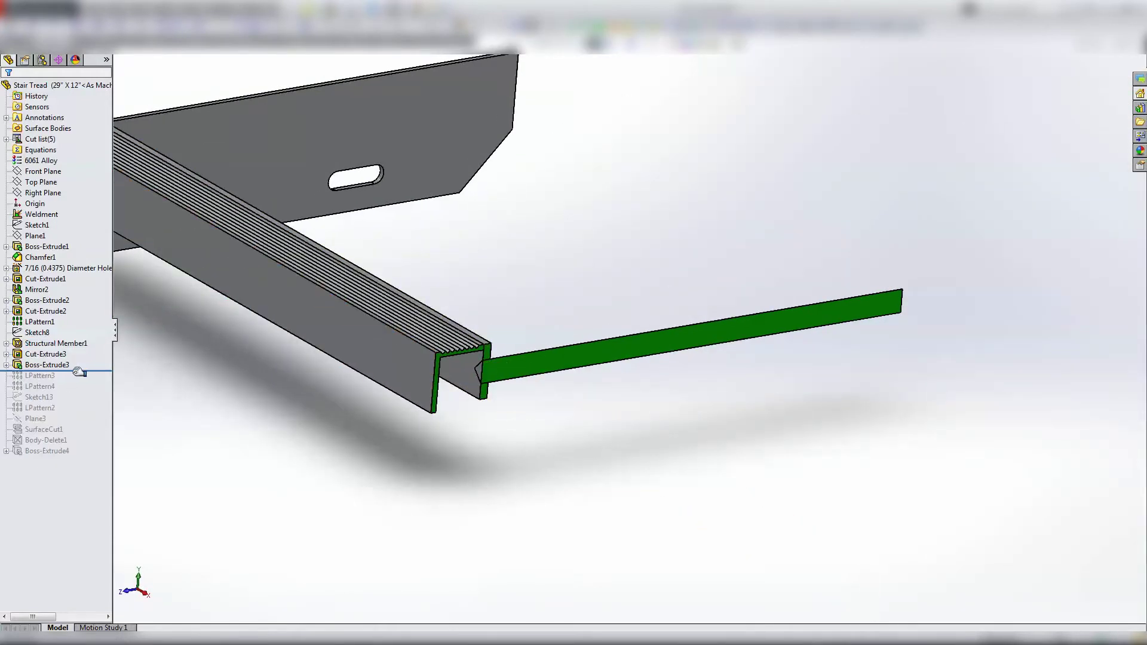
# - Roll the model forward past LPattern3 and LPattern4, inspect the patterned cross bars and highlight Cut-Extrude3
pyautogui.moveTo(79, 371); pyautogui.dragTo(84, 392)
pyautogui.moveTo(404, 356); pyautogui.dragTo(696, 323, button='middle')
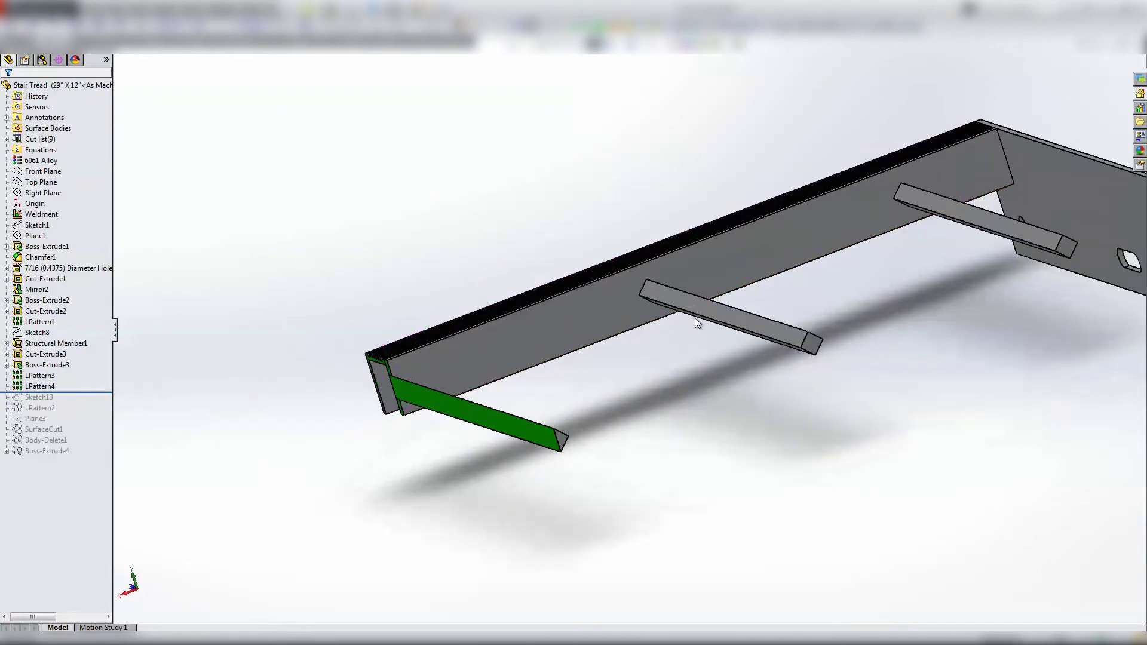
pyautogui.scroll(-4, 694, 318)
pyautogui.middleClick(555, 336)
pyautogui.moveTo(556, 337); pyautogui.dragTo(686, 159, button='middle')
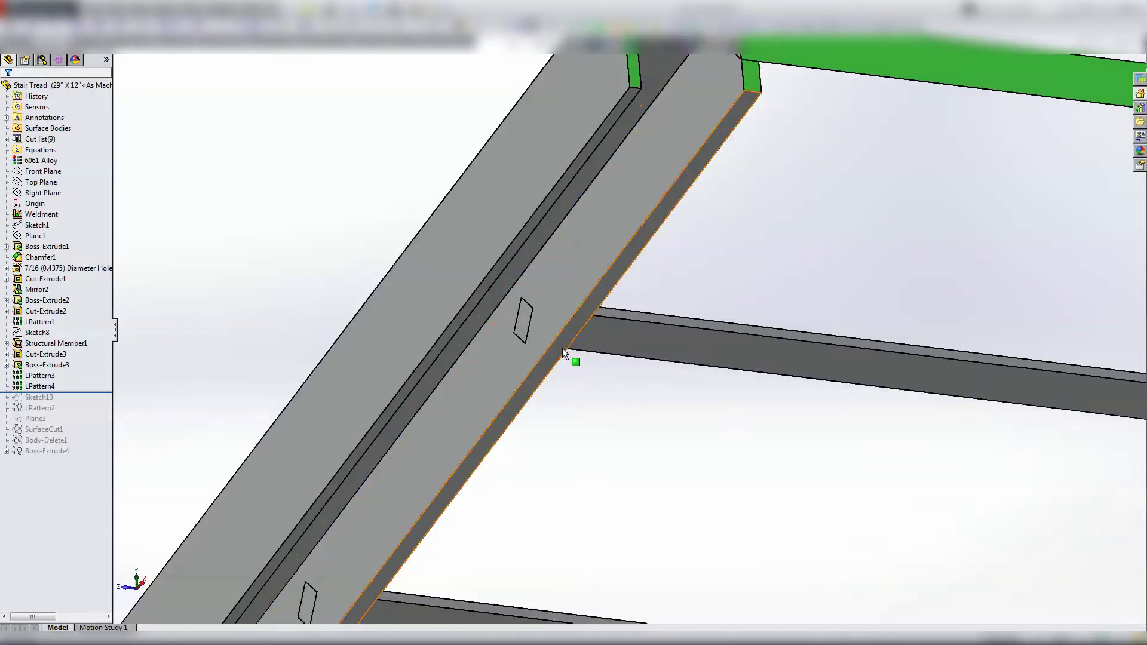
pyautogui.moveTo(563, 352); pyautogui.dragTo(418, 493, button='middle')
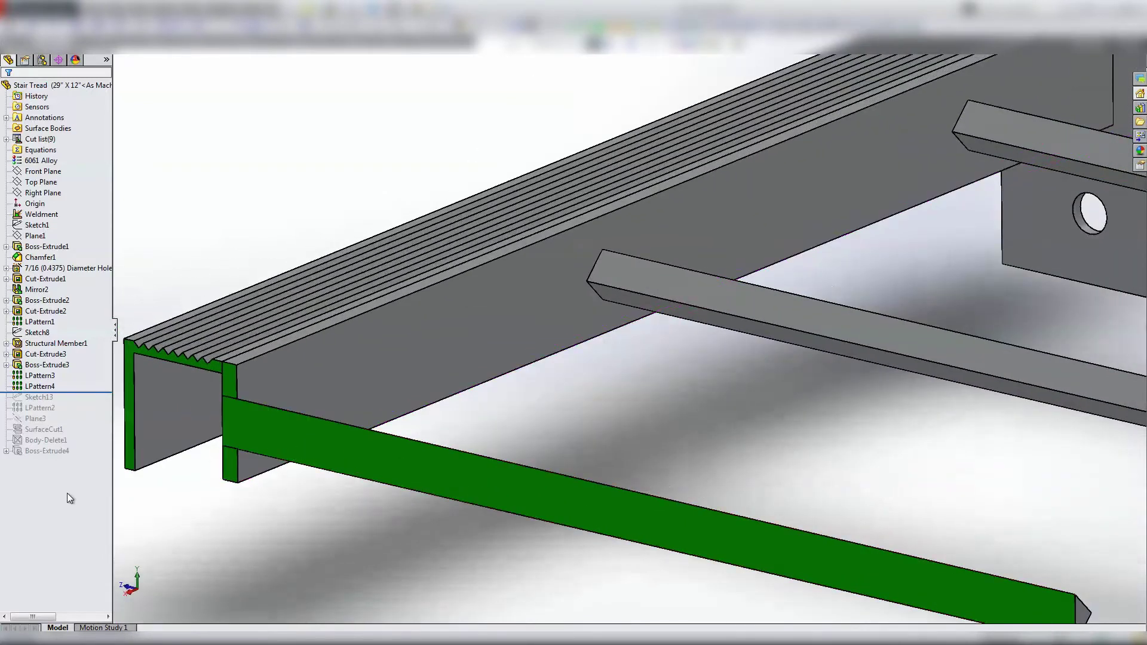
pyautogui.click(58, 355)
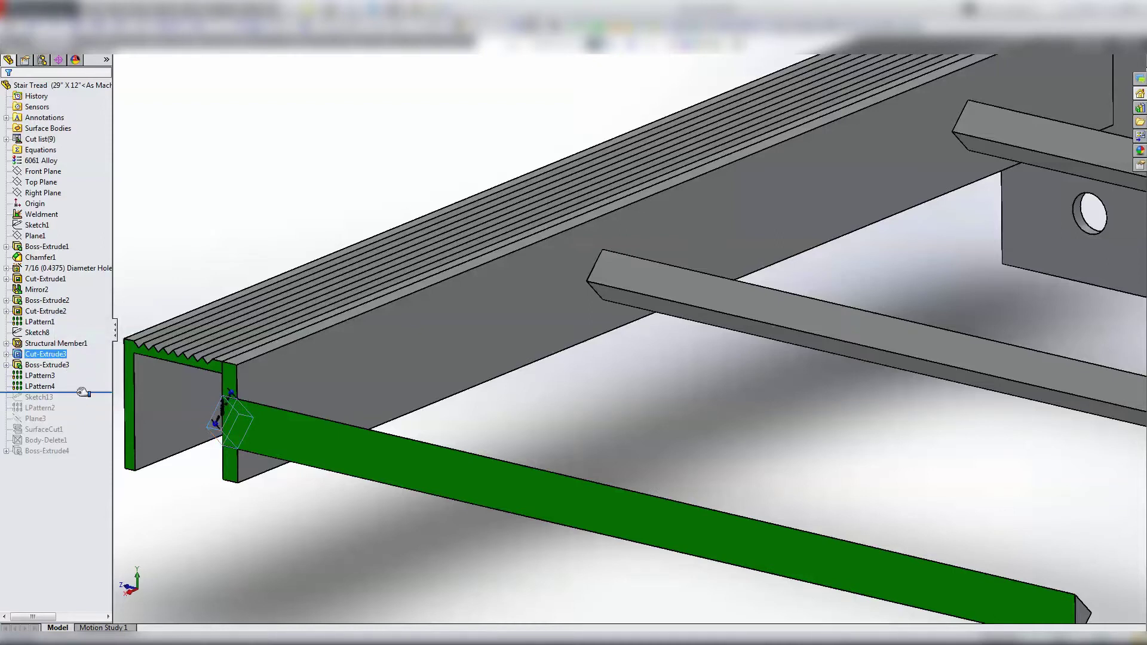
# - Roll the model forward past Sketch13 and LPattern2 and inspect the patterned flat bars against the original structural member
pyautogui.moveTo(77, 394); pyautogui.dragTo(76, 402)
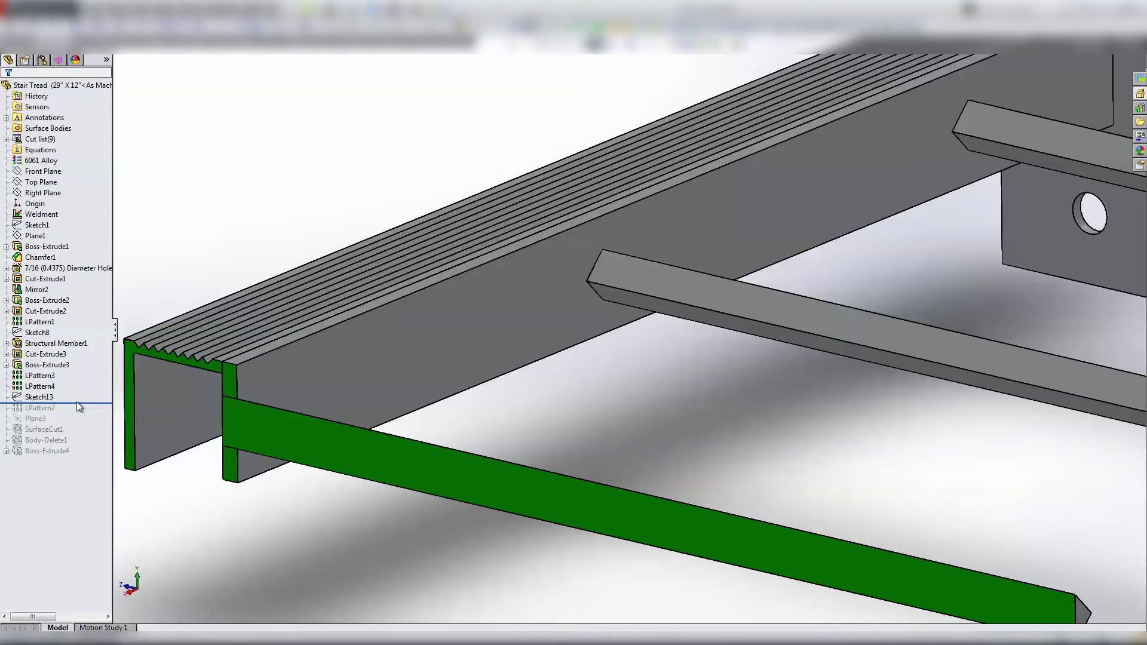
pyautogui.moveTo(81, 403); pyautogui.dragTo(82, 415)
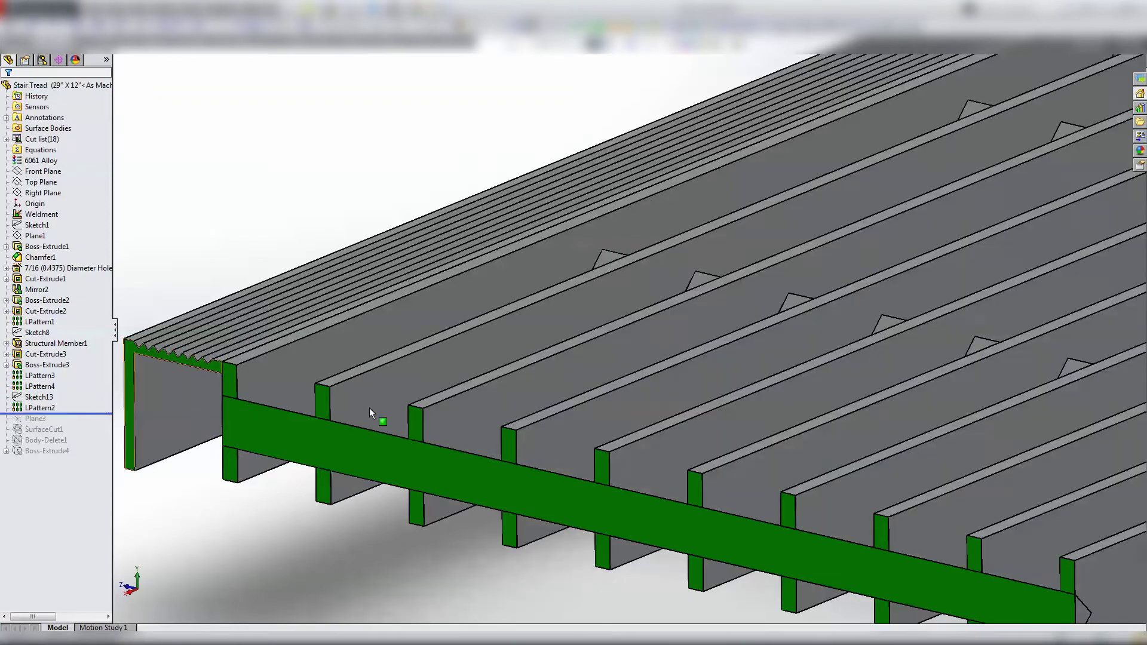
pyautogui.scroll(3, 429, 422)
pyautogui.moveTo(438, 423)
pyautogui.mouseDown(button='middle')
pyautogui.moveTo(450, 397)
pyautogui.moveTo(490, 444)
pyautogui.moveTo(454, 412)
pyautogui.mouseUp(button='middle')
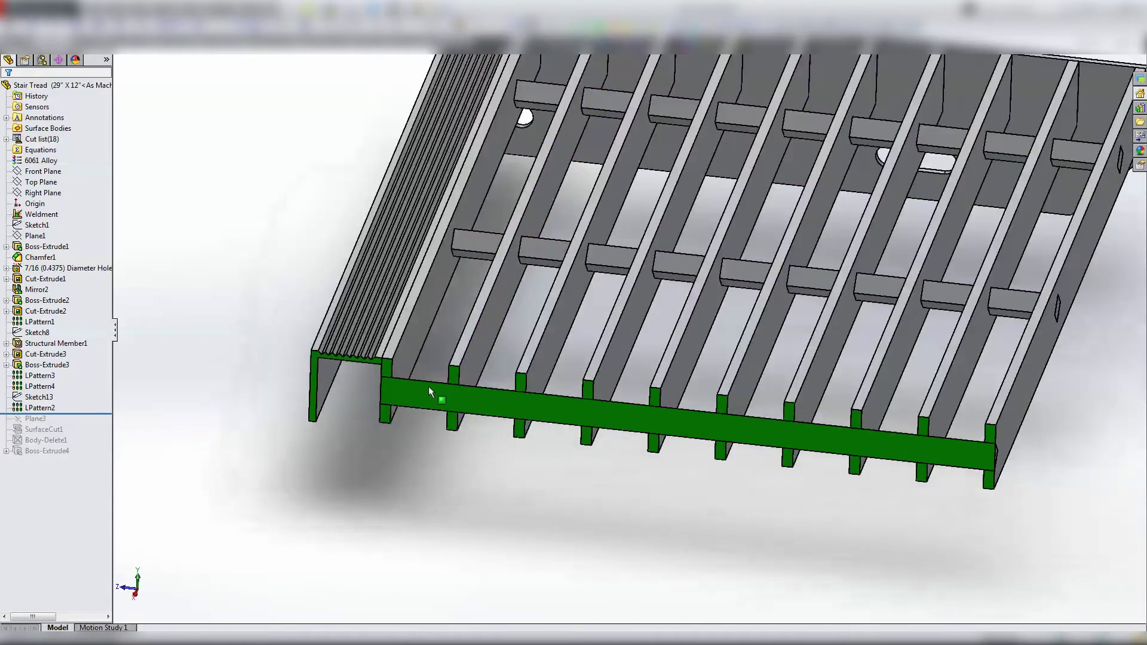
pyautogui.click(410, 356)
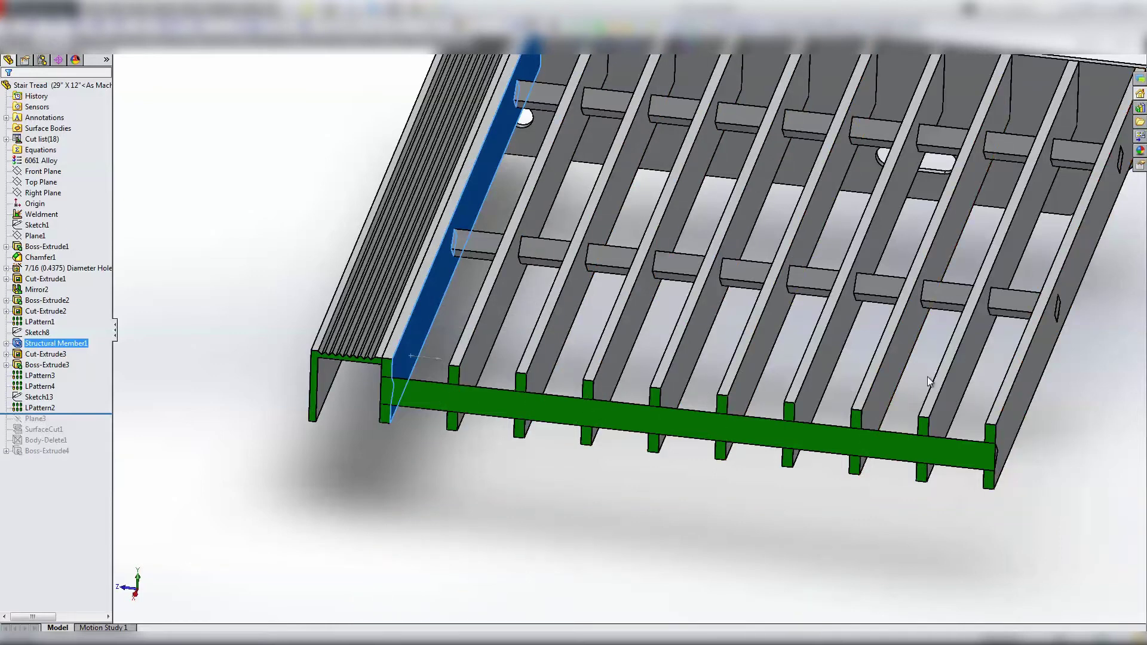
pyautogui.scroll(1, 904, 368)
pyautogui.scroll(-3, 891, 350)
pyautogui.moveTo(754, 418); pyautogui.dragTo(758, 404, button='middle')
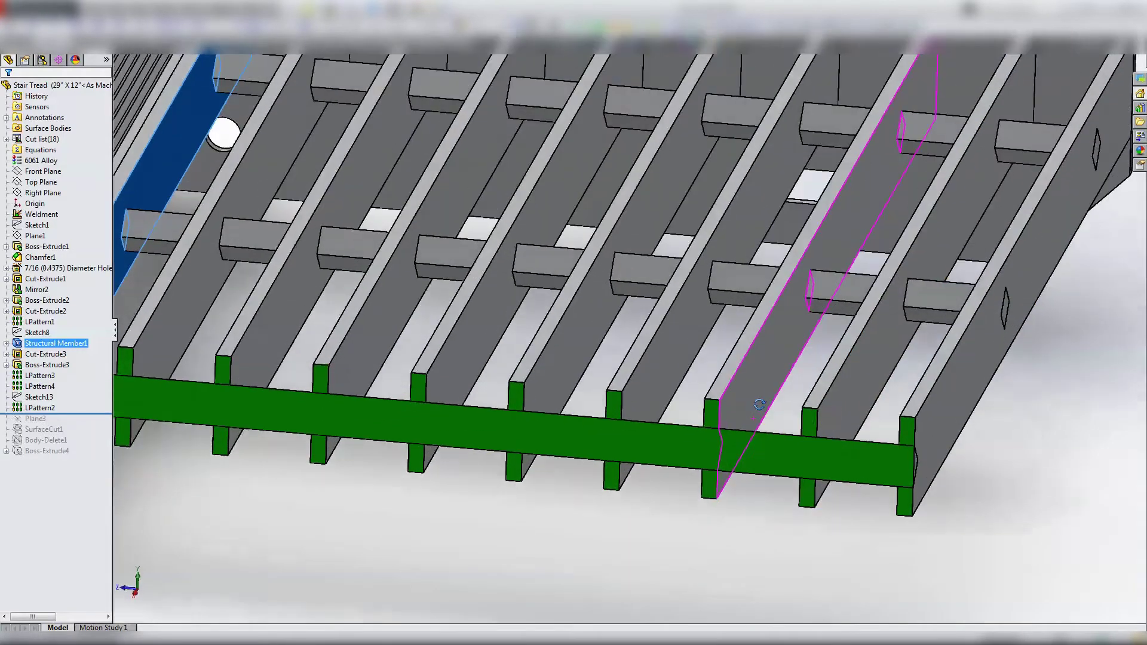
pyautogui.press('f')
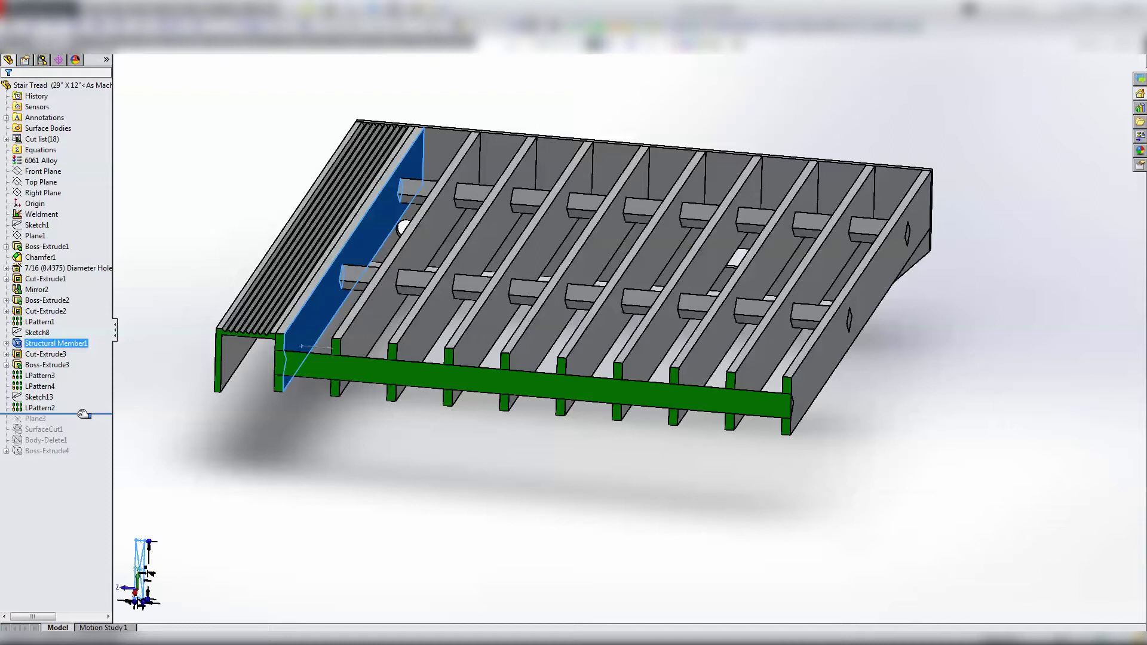
# - Roll the model forward past the suppressed features to the end of Boss-Extrude4 and display the back plate's sketch dimensions
pyautogui.moveTo(84, 414); pyautogui.dragTo(71, 435)
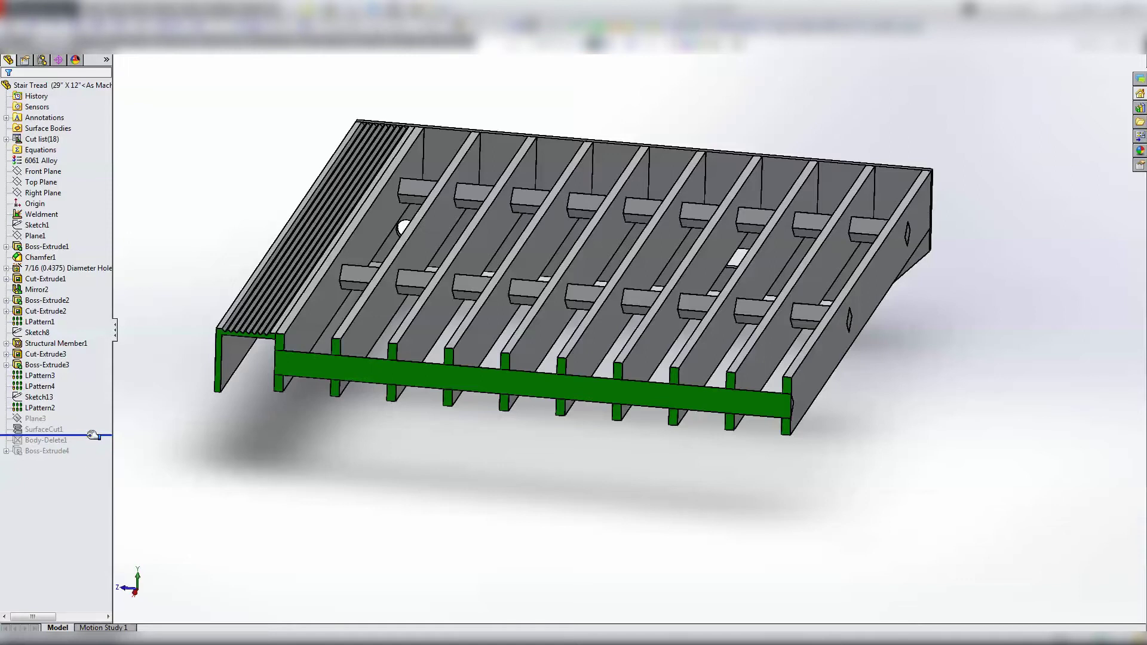
pyautogui.click(92, 435)
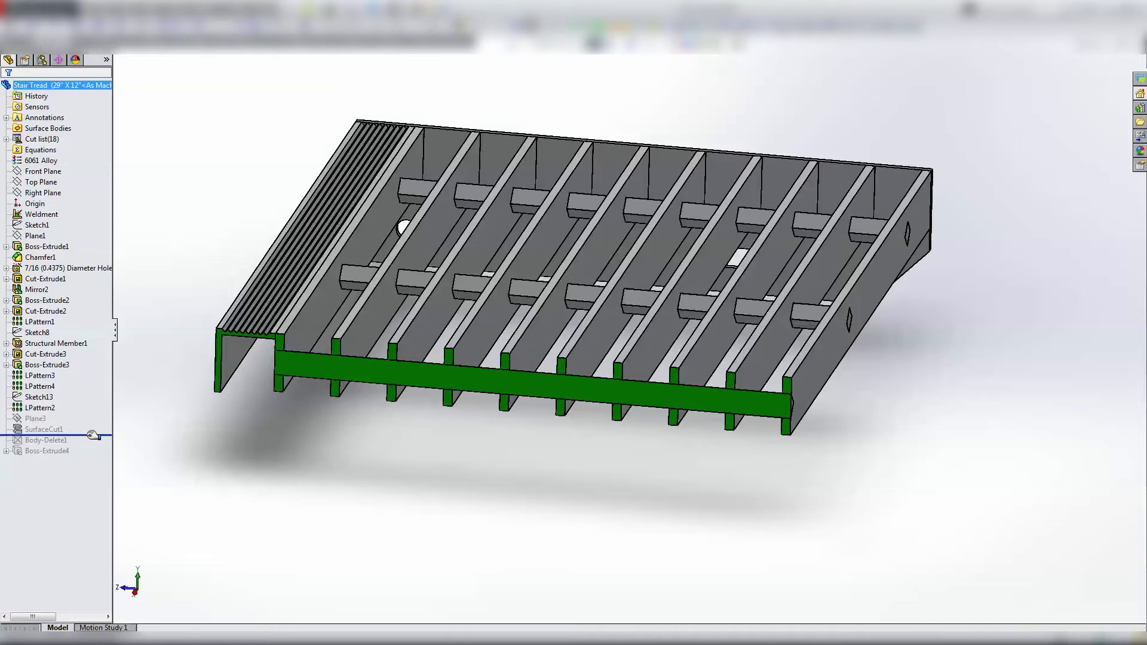
pyautogui.moveTo(92, 434); pyautogui.dragTo(93, 442)
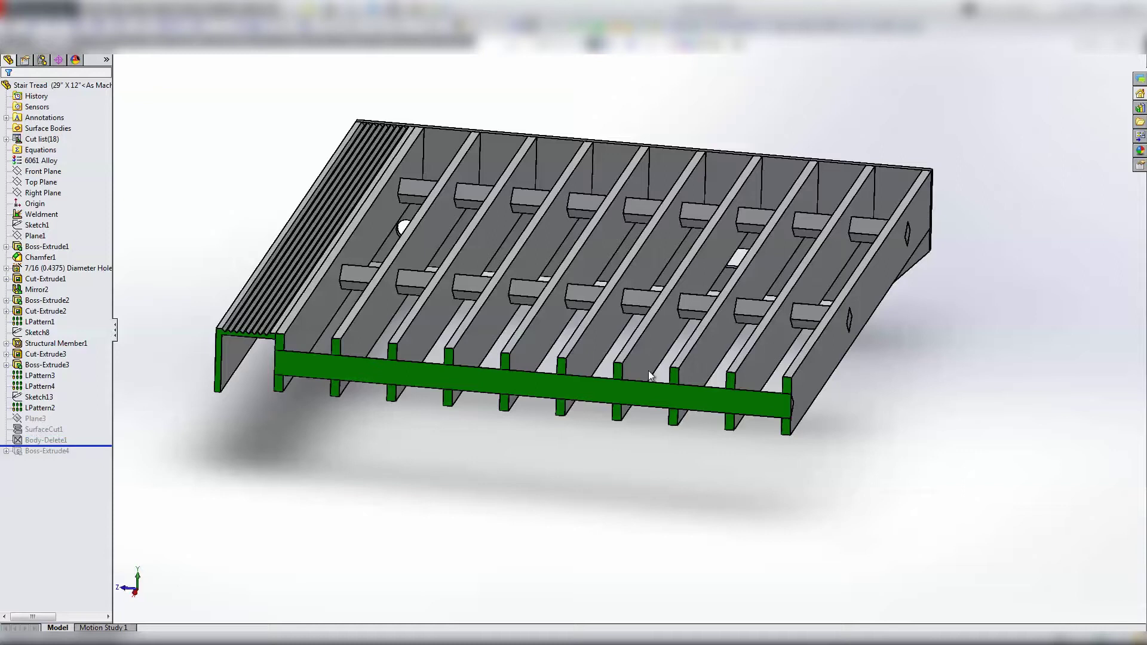
pyautogui.click(841, 328)
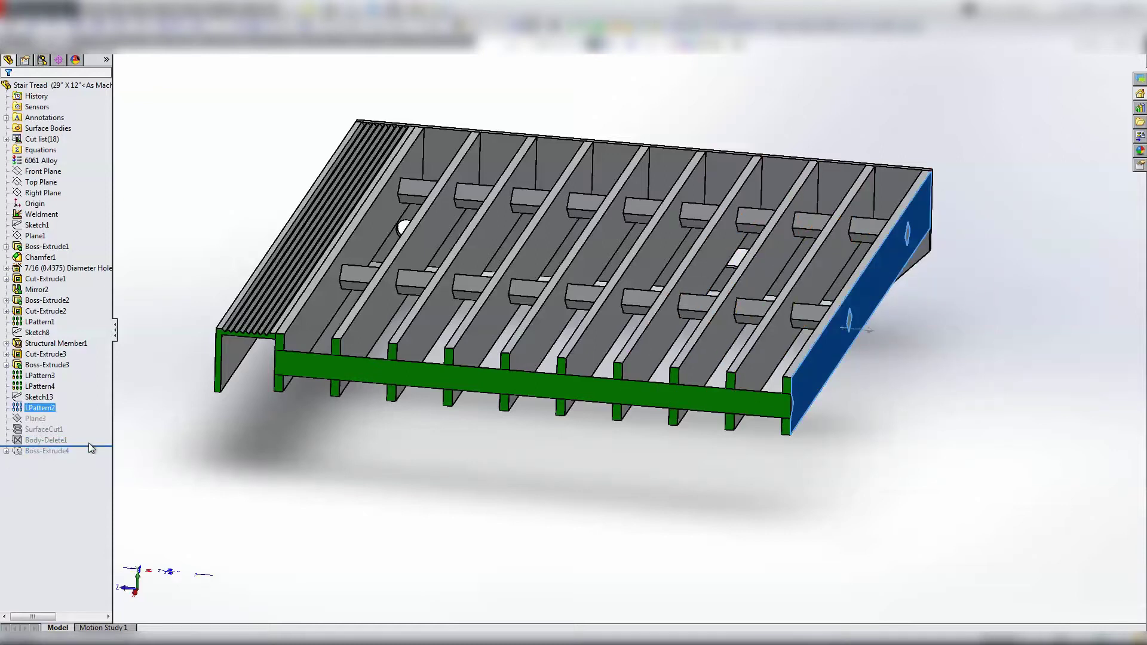
pyautogui.moveTo(89, 446); pyautogui.dragTo(55, 456)
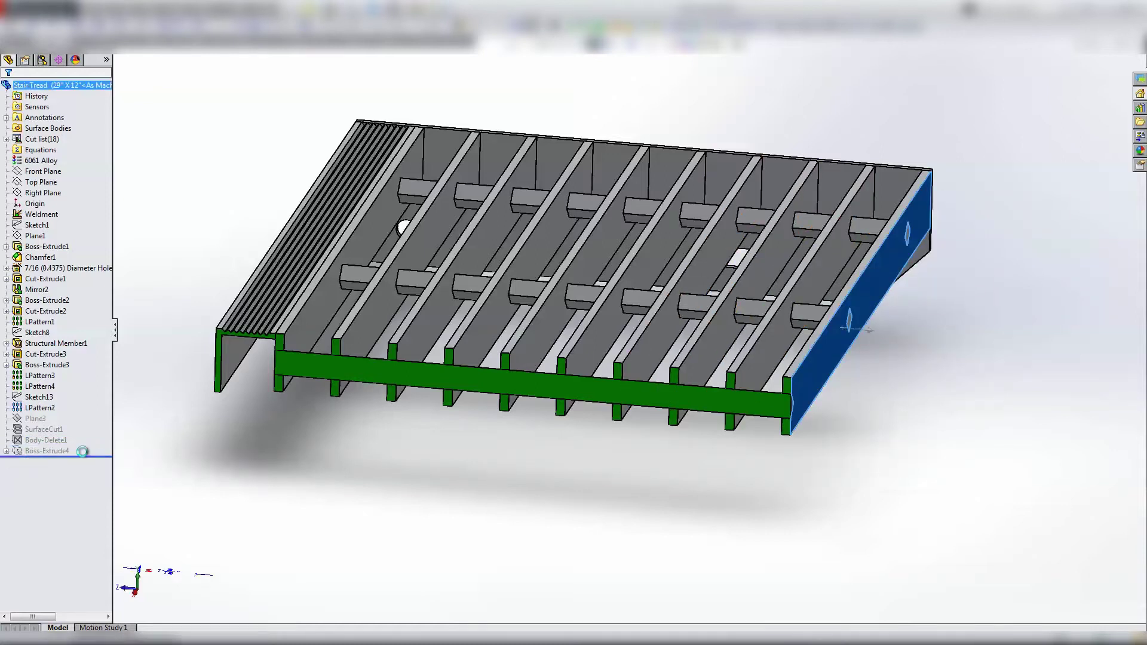
pyautogui.click(52, 453)
pyautogui.doubleClick(53, 451)
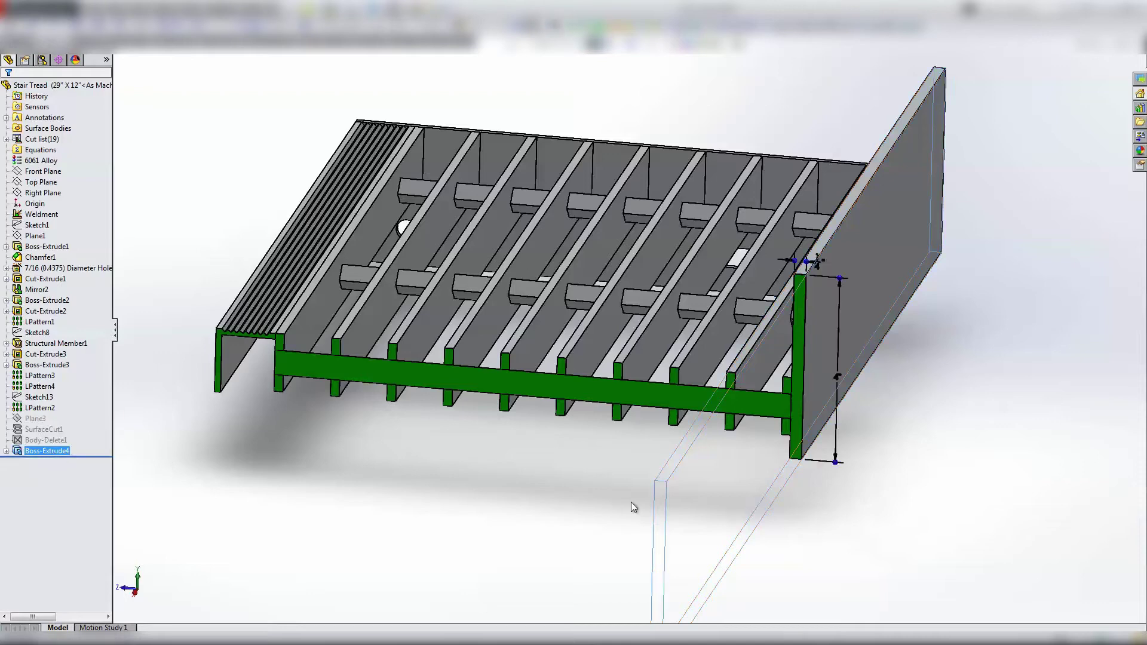
pyautogui.press('Escape')
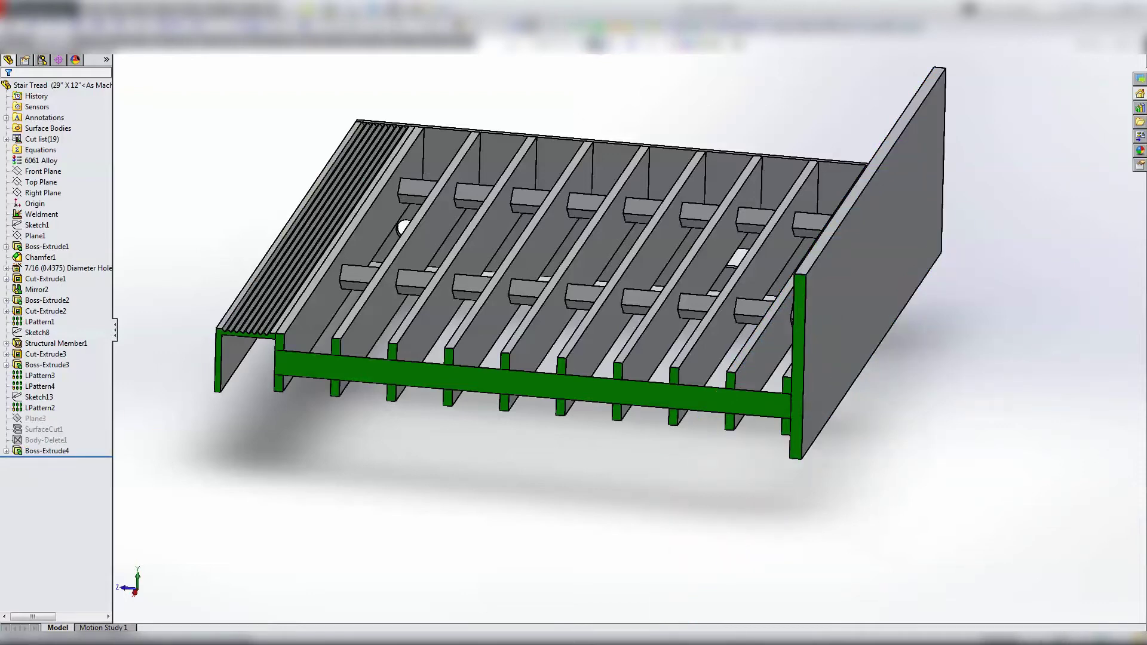
# - Turn off the section view and show the complete stair tread from the front
pyautogui.click(593, 44)
pyautogui.scroll(2, 499, 356)
pyautogui.moveTo(498, 364); pyautogui.dragTo(597, 347, button='middle')
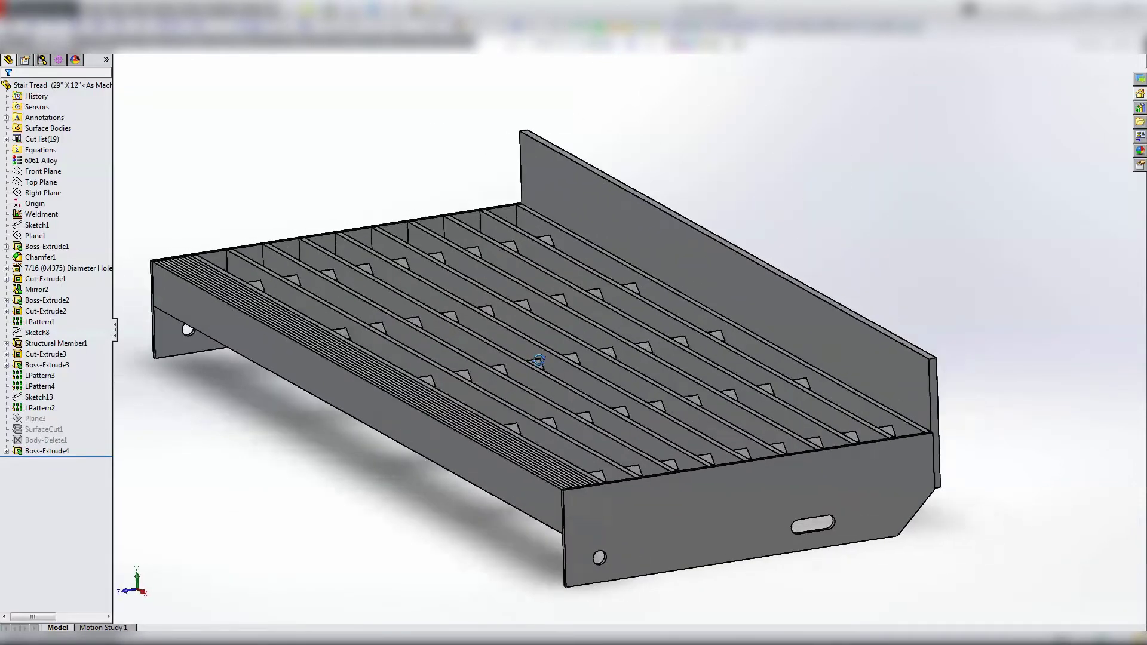
# - Review the list of tread configurations and the driving width and depth dimensions of Sketch1
pyautogui.click(43, 60)
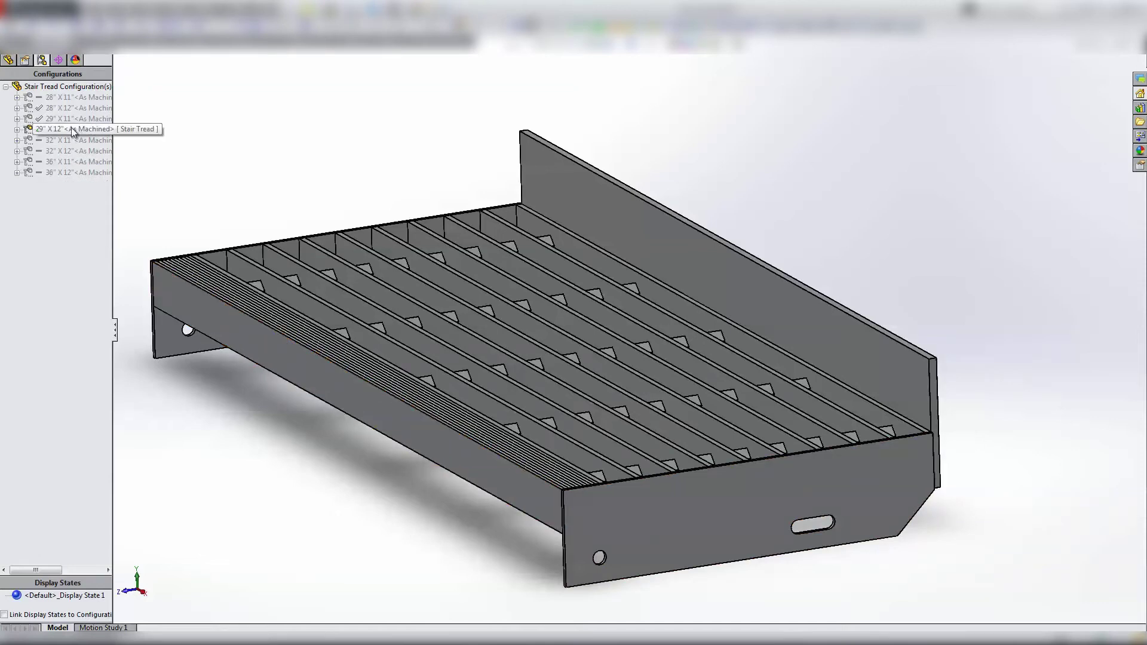
pyautogui.click(8, 60)
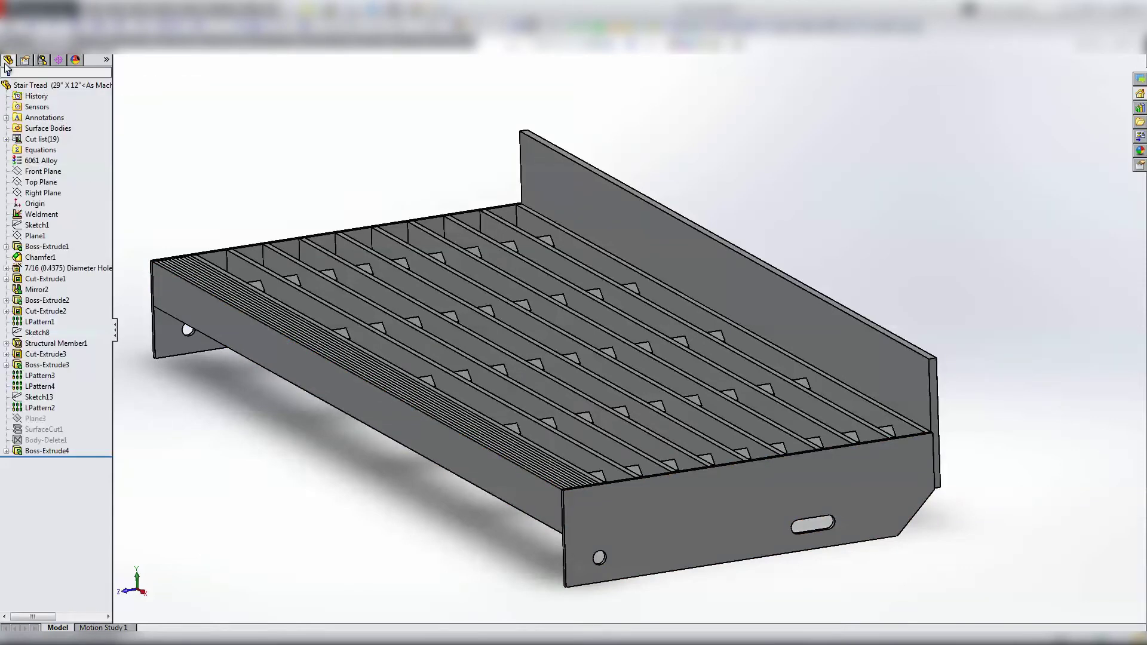
pyautogui.click(31, 225)
pyautogui.moveTo(379, 288)
pyautogui.mouseDown(button='middle')
pyautogui.moveTo(379, 248)
pyautogui.moveTo(466, 381)
pyautogui.moveTo(472, 299)
pyautogui.mouseUp(button='middle')
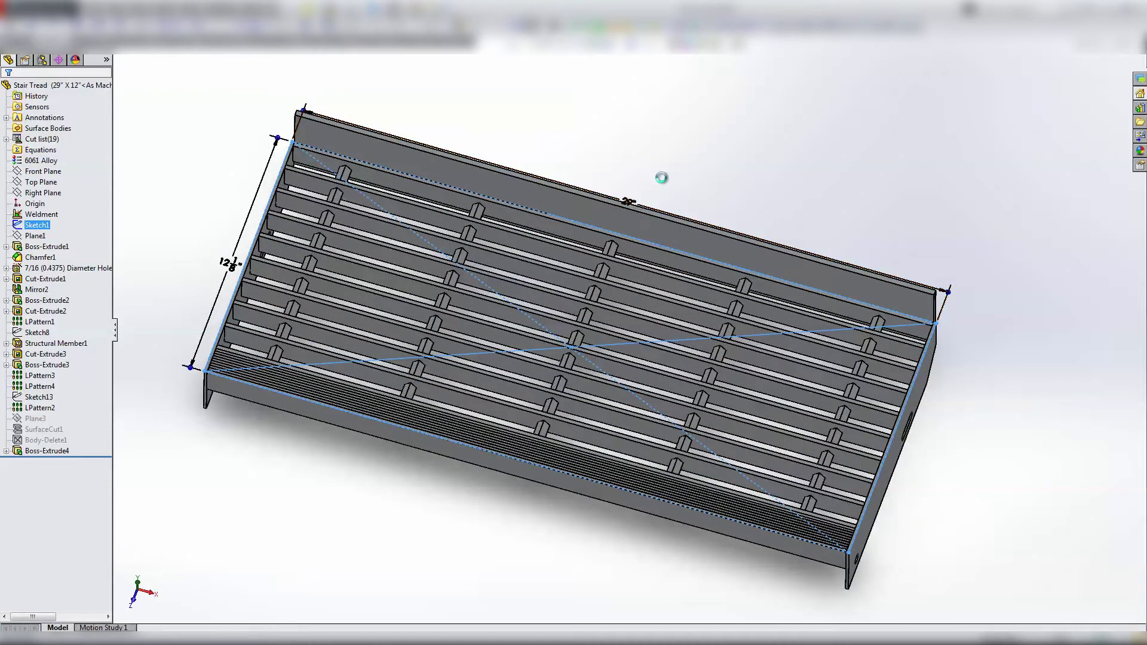
# - Activate the 28" X 12" configuration of the stair tread
pyautogui.doubleClick(77, 85)
pyautogui.click(42, 60)
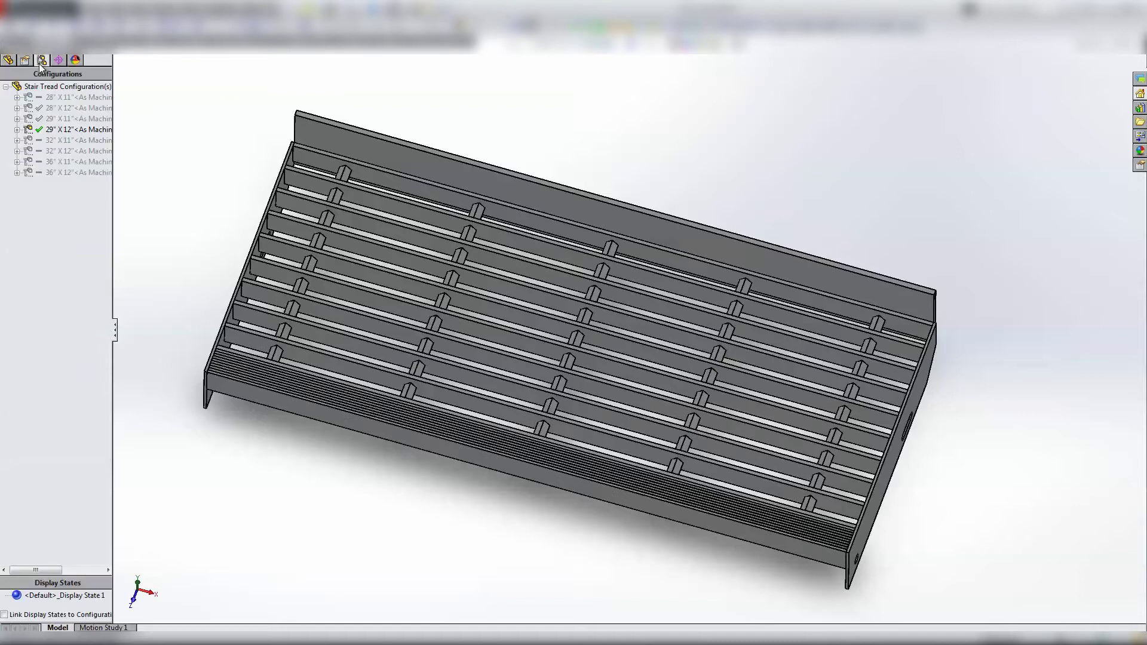
pyautogui.doubleClick(49, 108)
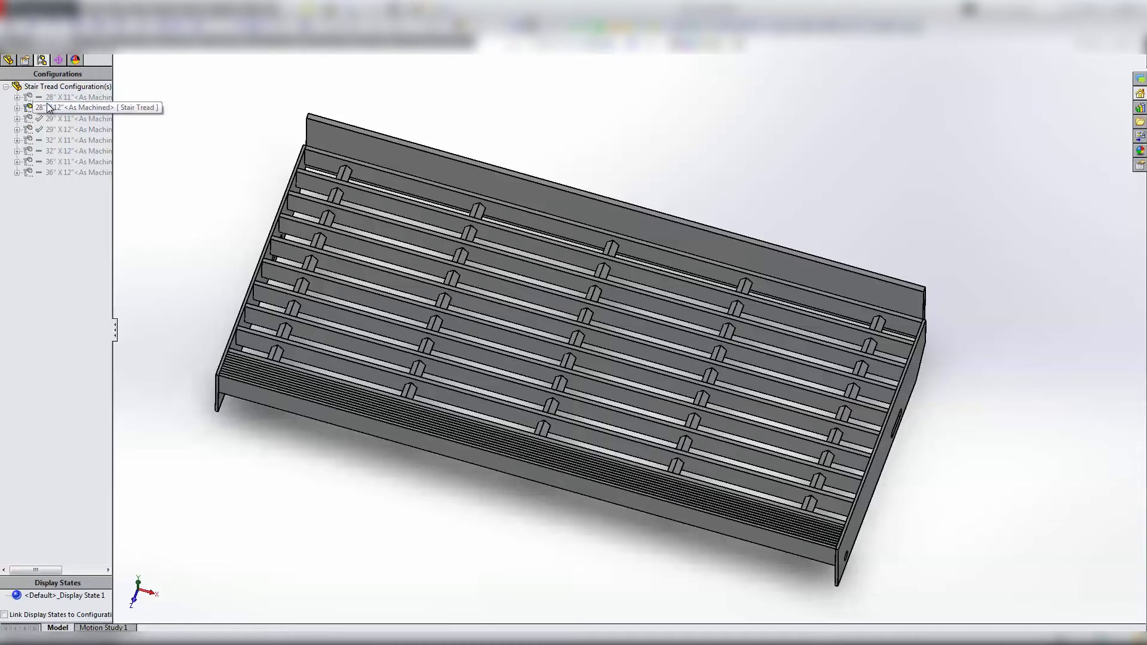
pyautogui.click(9, 61)
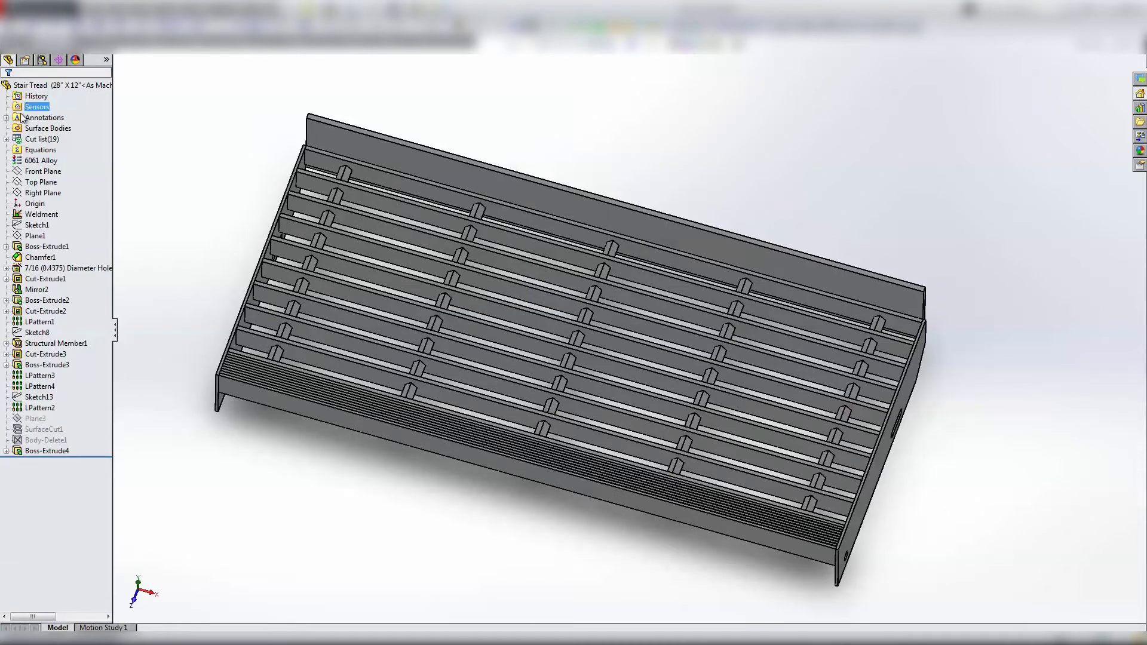
pyautogui.click(36, 225)
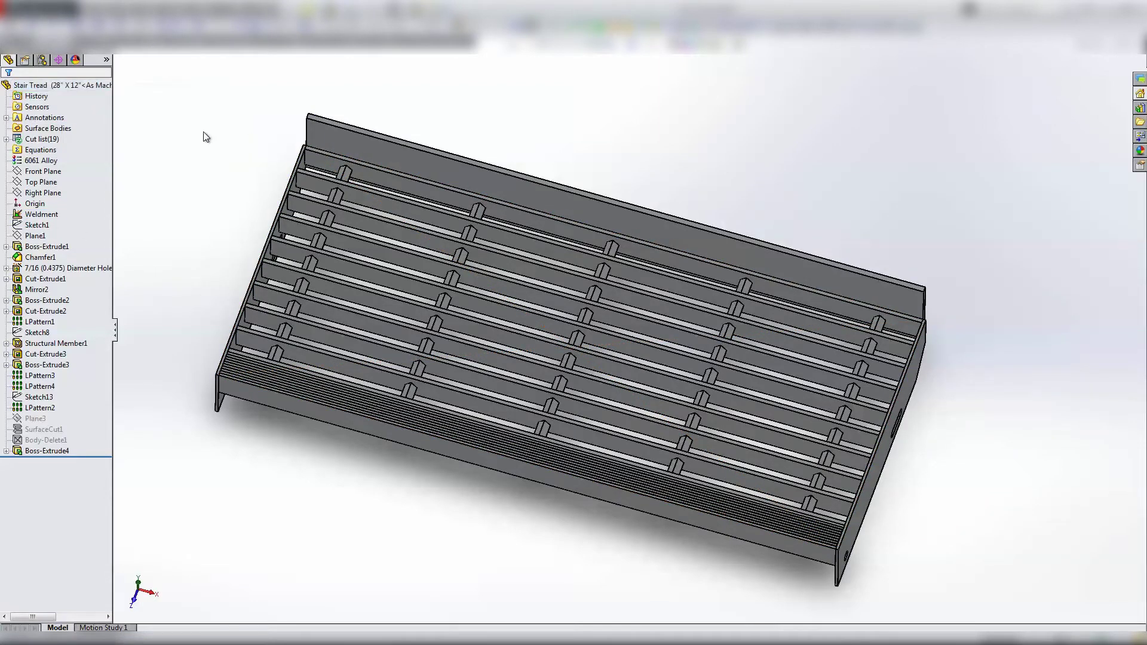
pyautogui.click(56, 85)
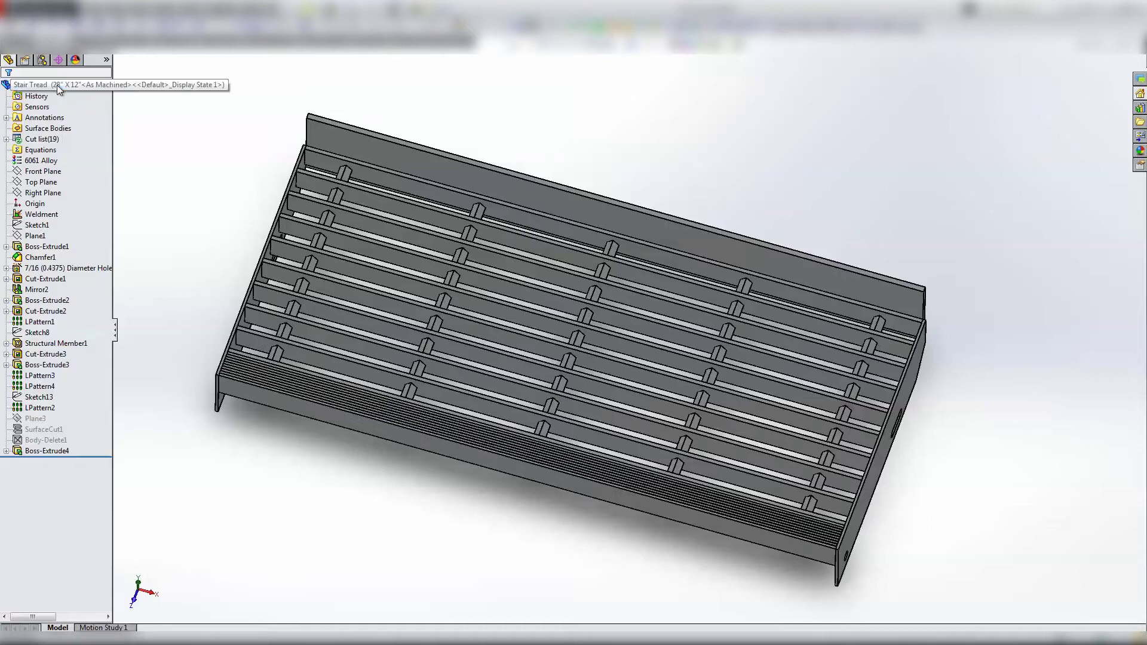
pyautogui.rightClick(56, 85)
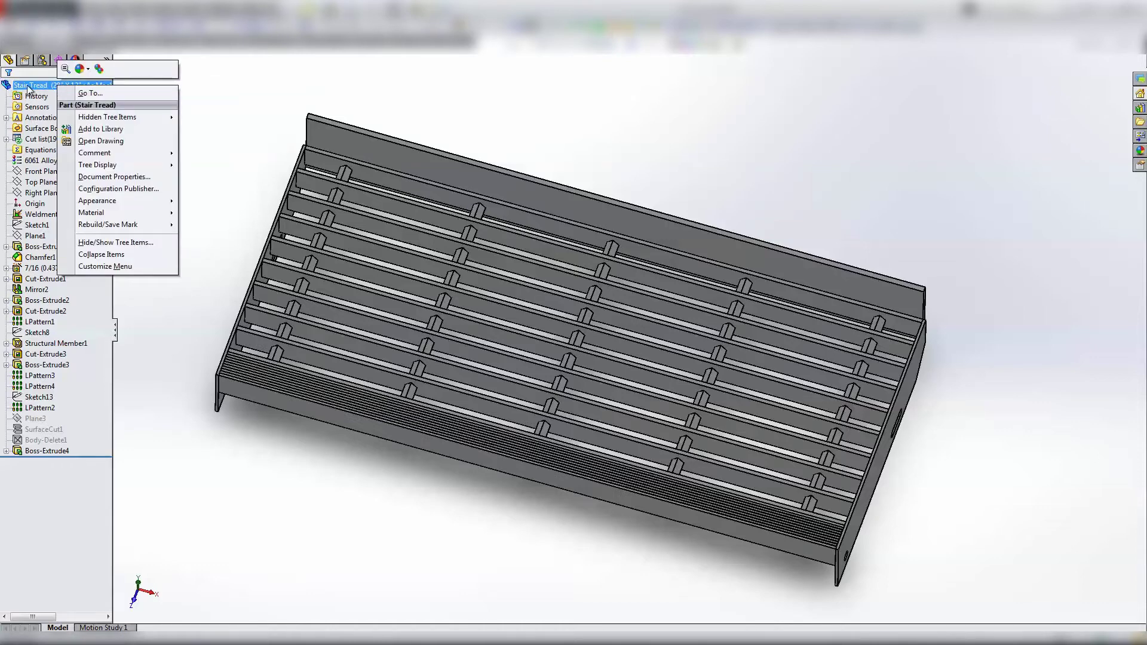
pyautogui.click(27, 85)
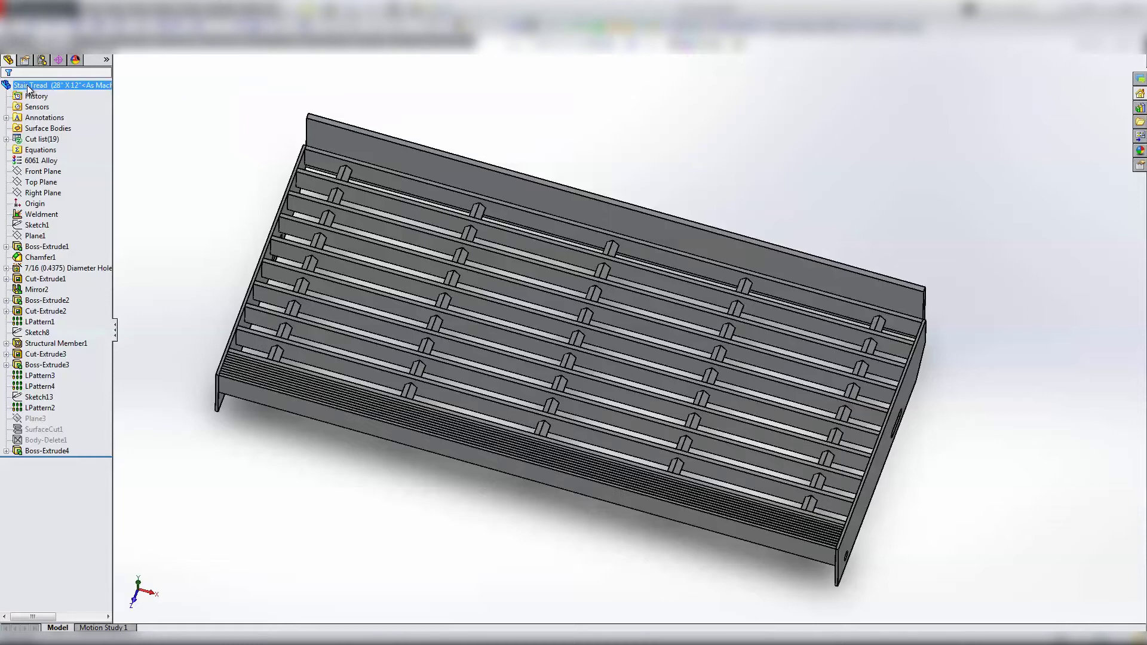
# - Activate the tread's 29" X 12" configuration and close the part without saving, discarding its changes in the assembly
pyautogui.click(41, 60)
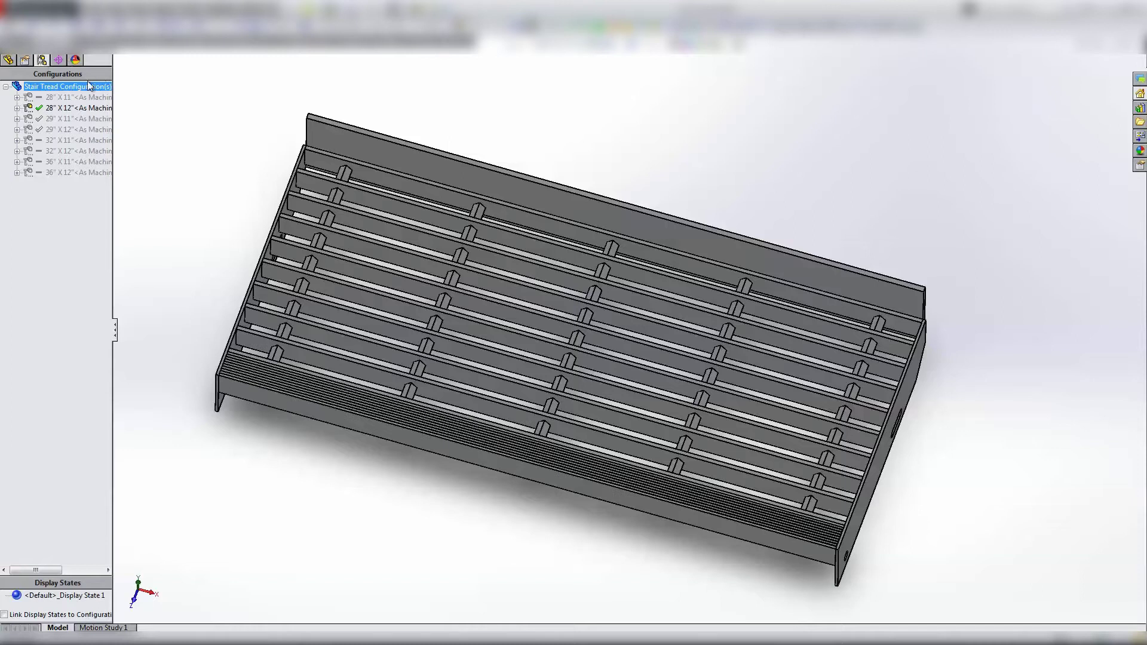
pyautogui.doubleClick(55, 133)
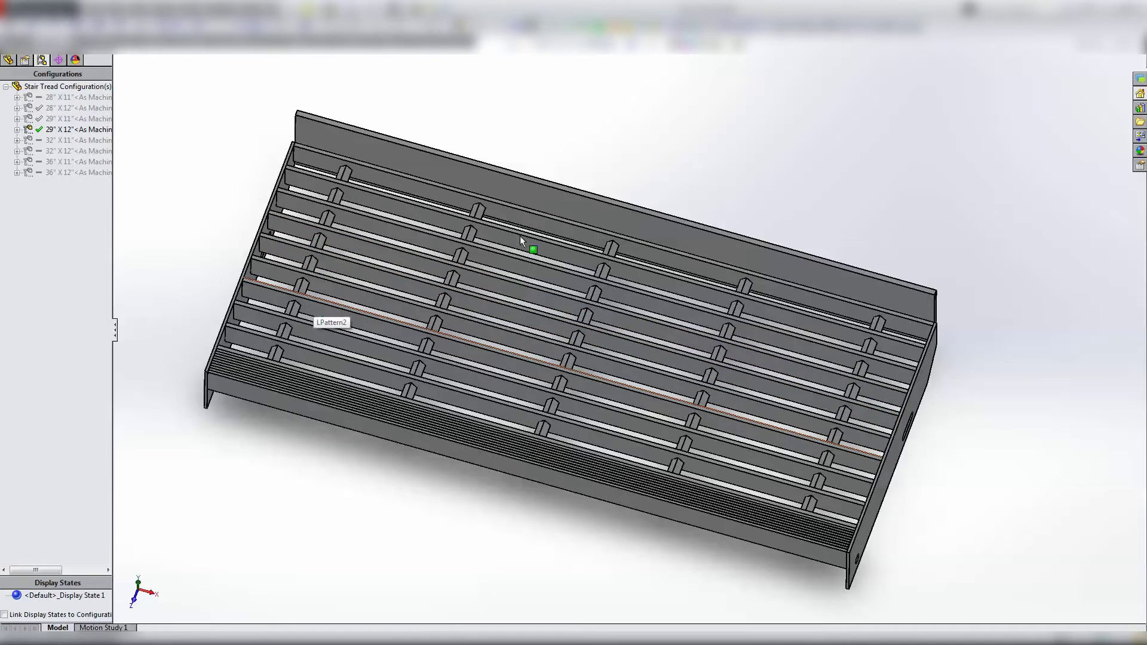
pyautogui.click(1143, 58)
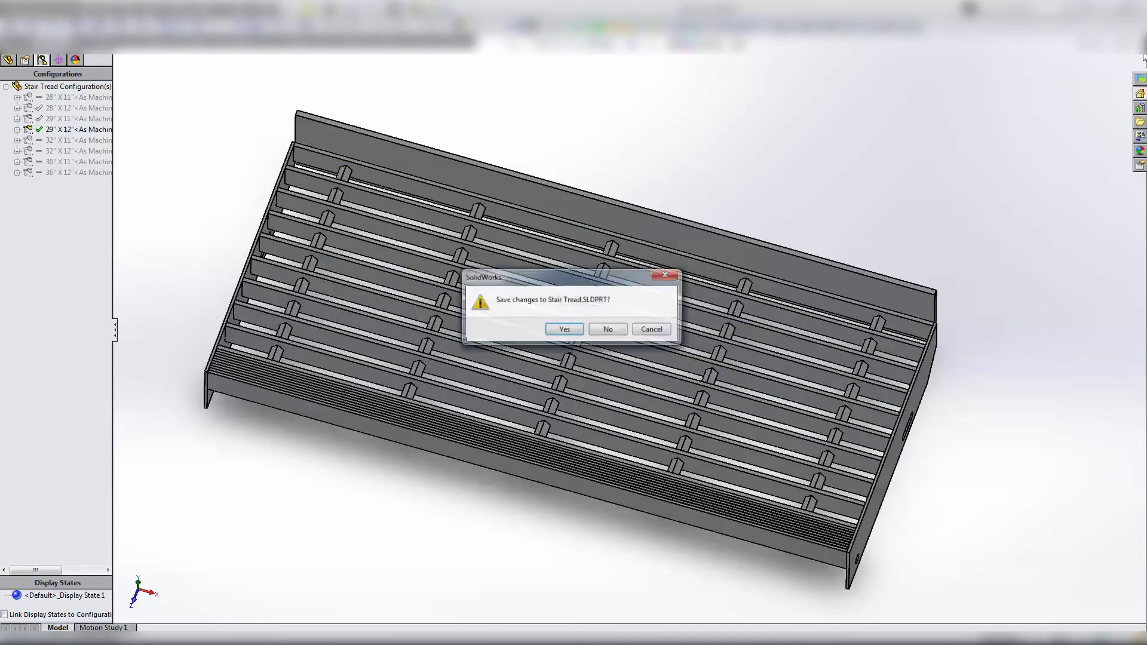
pyautogui.click(611, 328)
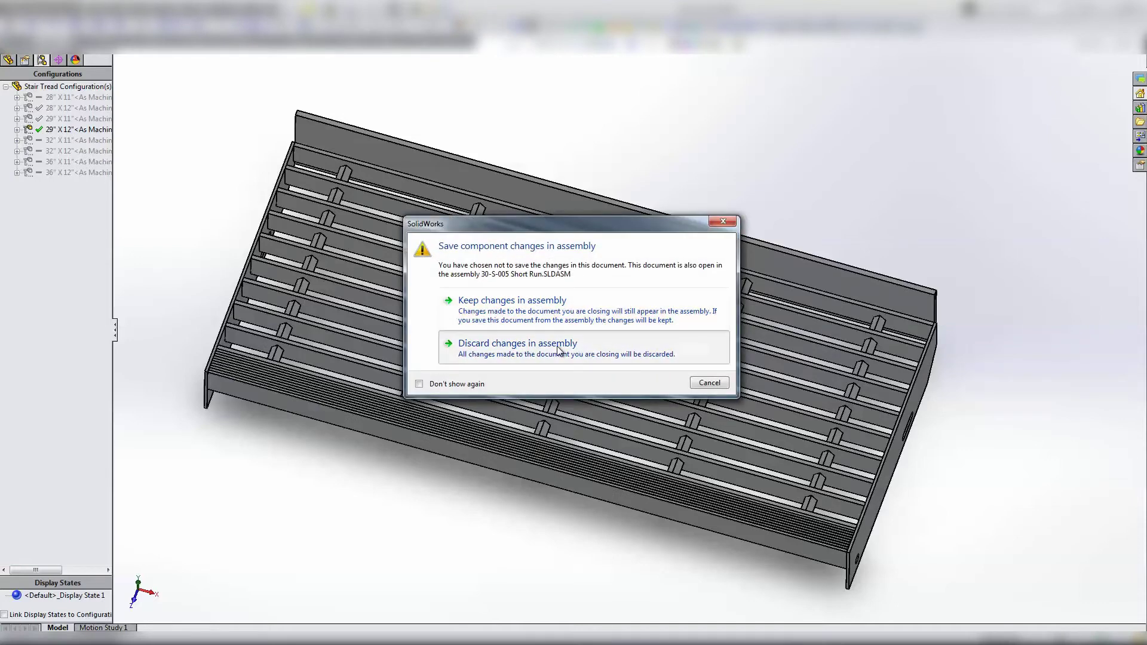
pyautogui.click(559, 350)
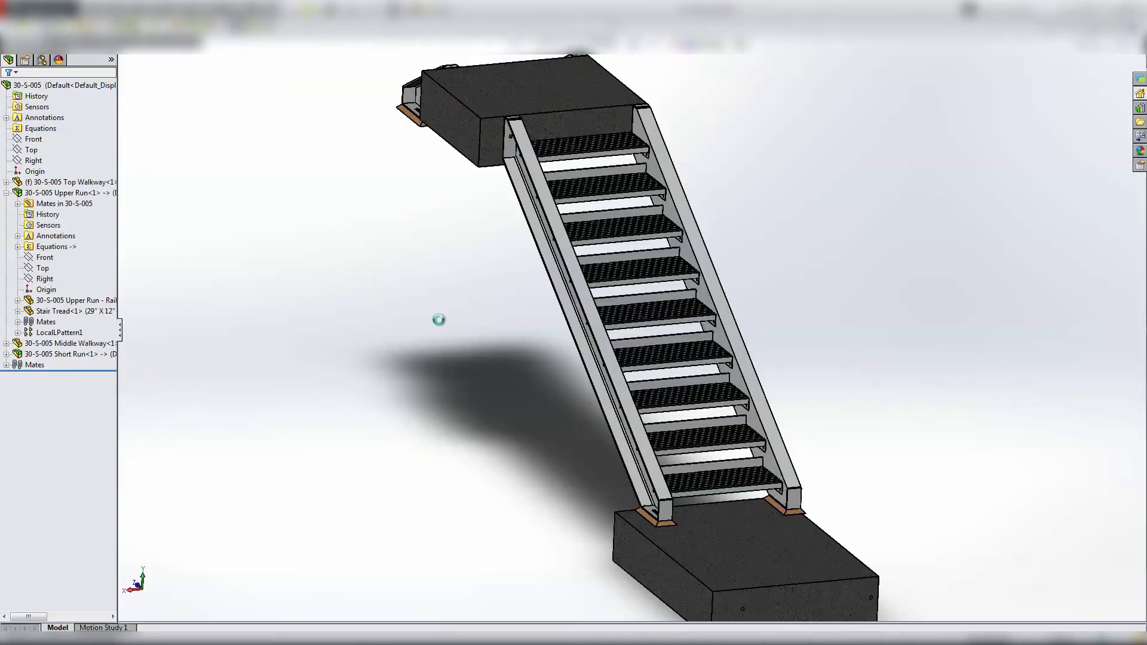
# - Examine the treads and side rails of the upper stair run between the two landings in the 30-S-005 assembly
pyautogui.moveTo(438, 320); pyautogui.dragTo(351, 335, button='middle')
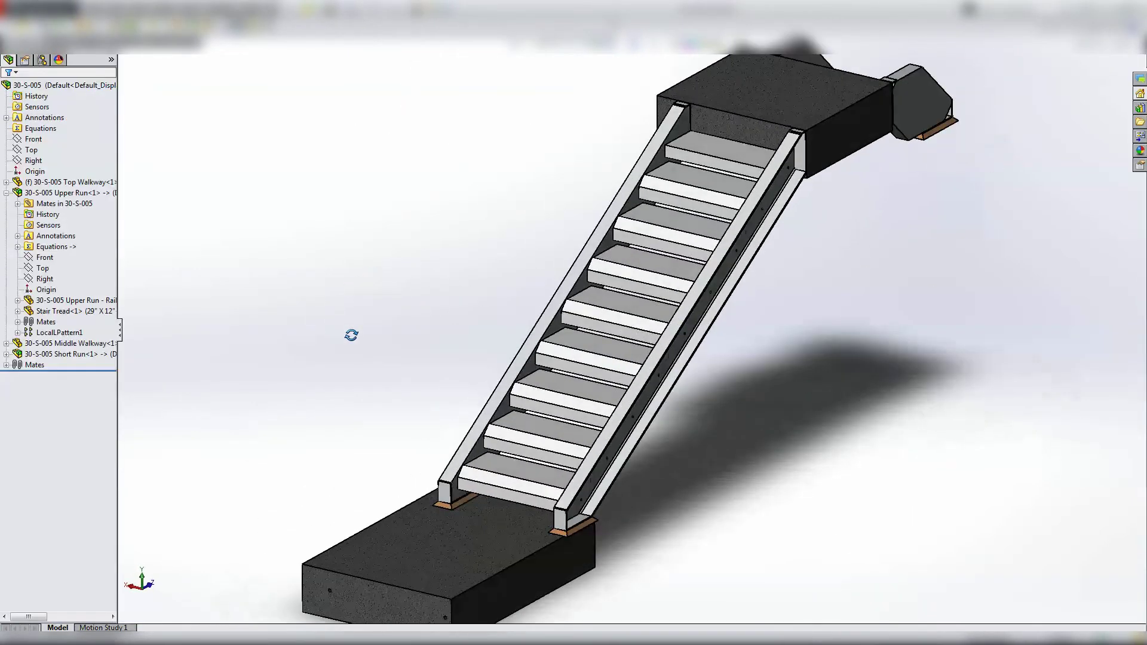
pyautogui.scroll(-3, 550, 420)
pyautogui.middleClick(444, 449)
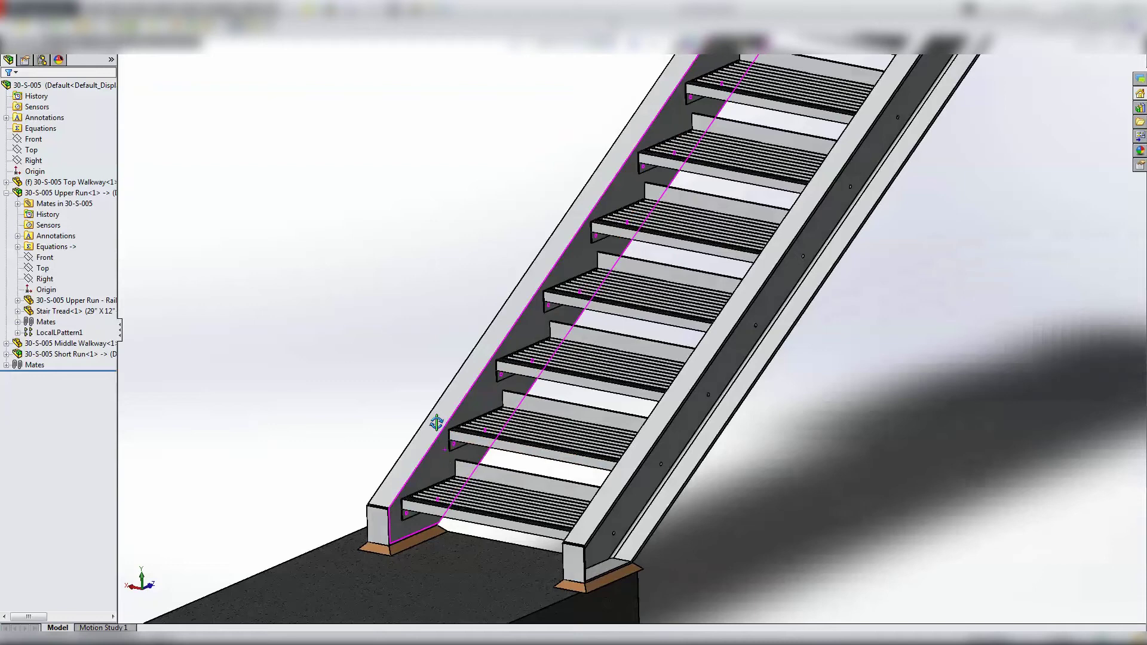
pyautogui.moveTo(437, 423); pyautogui.dragTo(413, 436, button='middle')
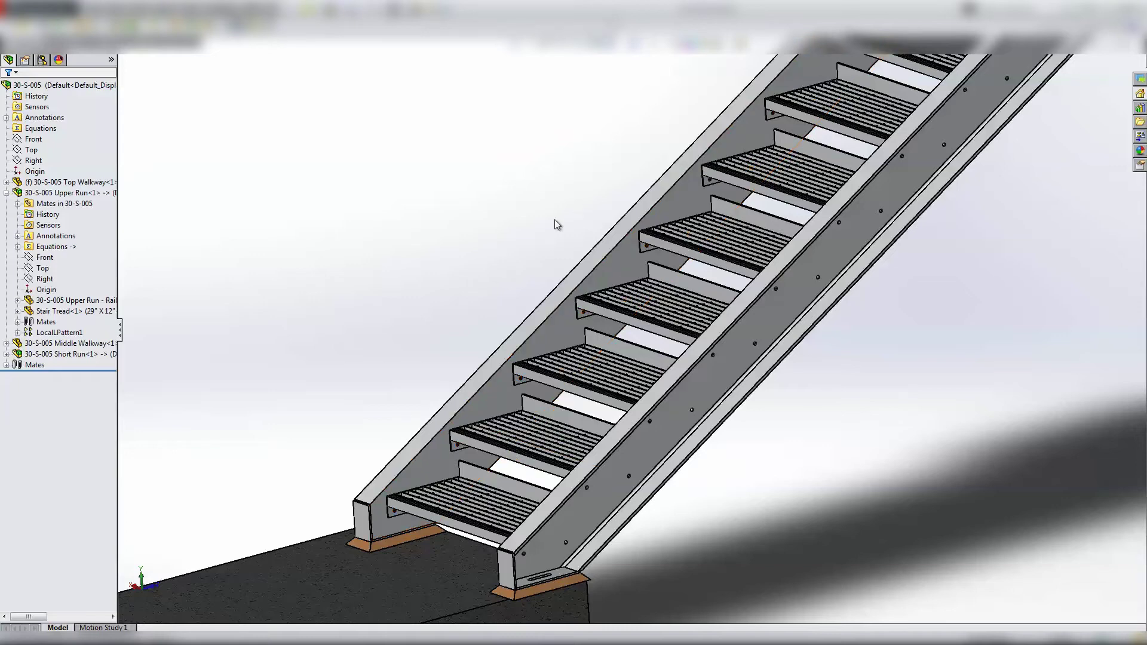
pyautogui.scroll(3, 640, 149)
pyautogui.scroll(-3, 740, 114)
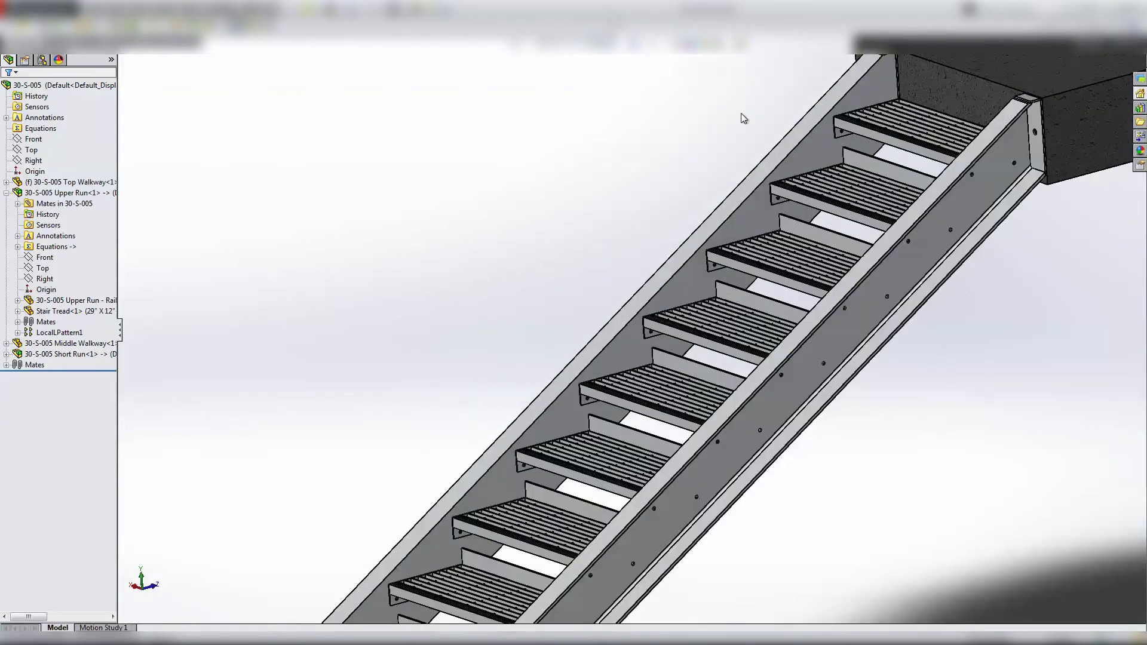
pyautogui.click(749, 221)
pyautogui.moveTo(749, 221); pyautogui.dragTo(338, 289, button='middle')
pyautogui.click(338, 289)
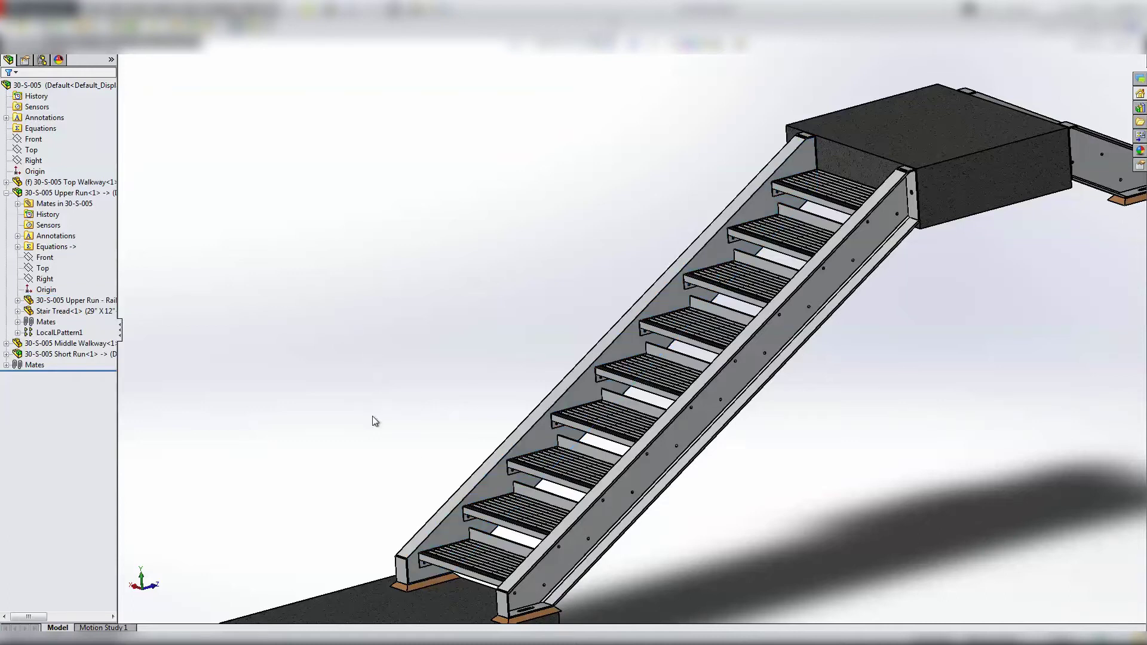
# - Open the 30-S-005 Upper Run subassembly in its own window
pyautogui.click(64, 204)
pyautogui.click(34, 193)
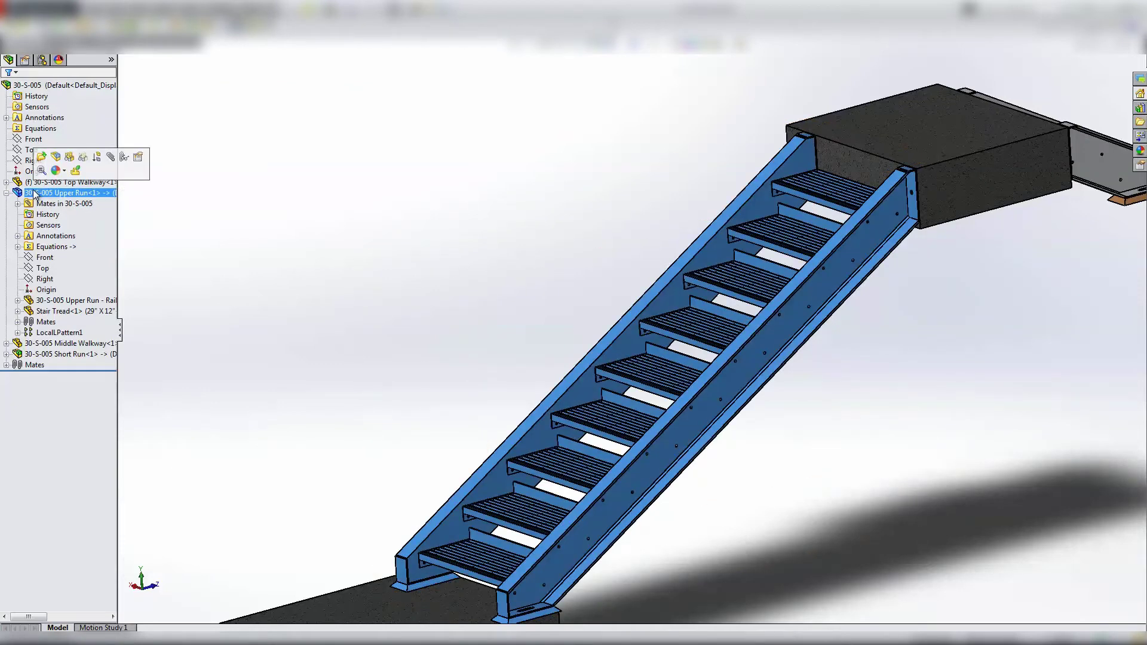
pyautogui.click(41, 156)
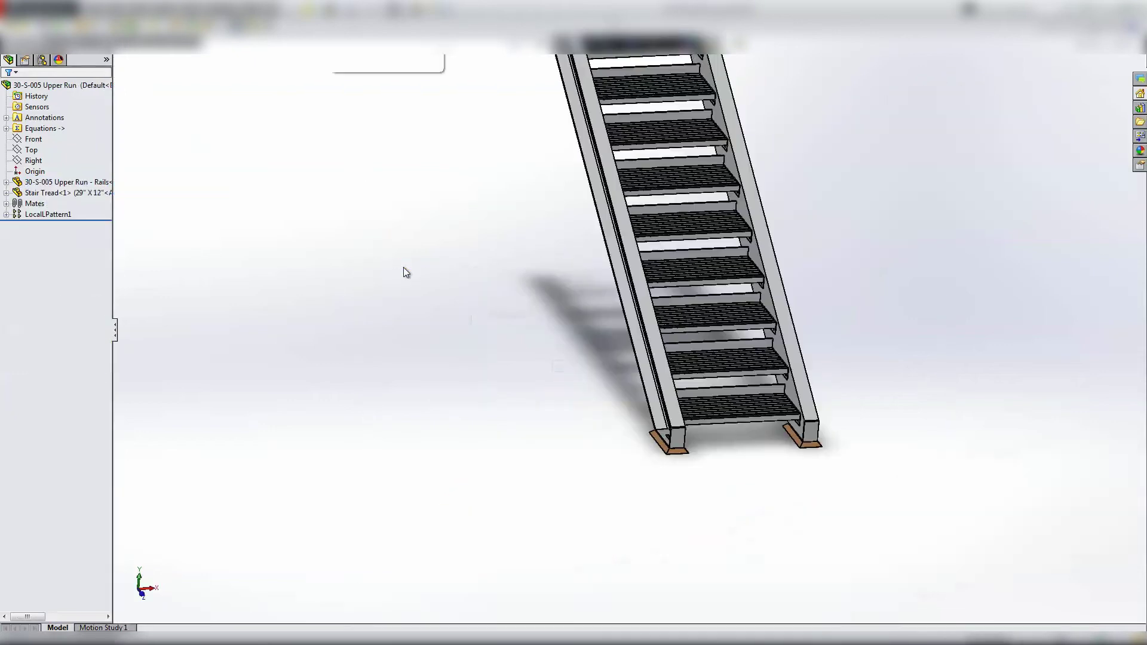
# - Inspect the complete stair run and highlight its rails, its stair tread and the local pattern that repeats the tread
pyautogui.scroll(3, 560, 189)
pyautogui.scroll(-3, 560, 189)
pyautogui.moveTo(525, 232); pyautogui.dragTo(403, 302, button='middle')
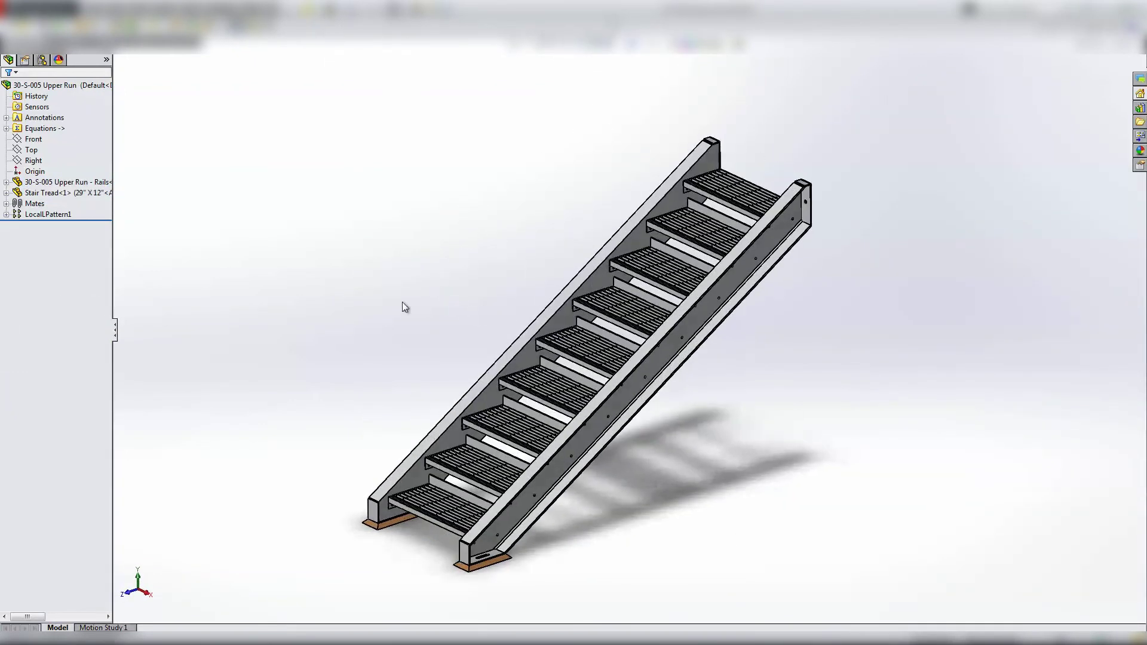
pyautogui.click(77, 185)
pyautogui.click(61, 189)
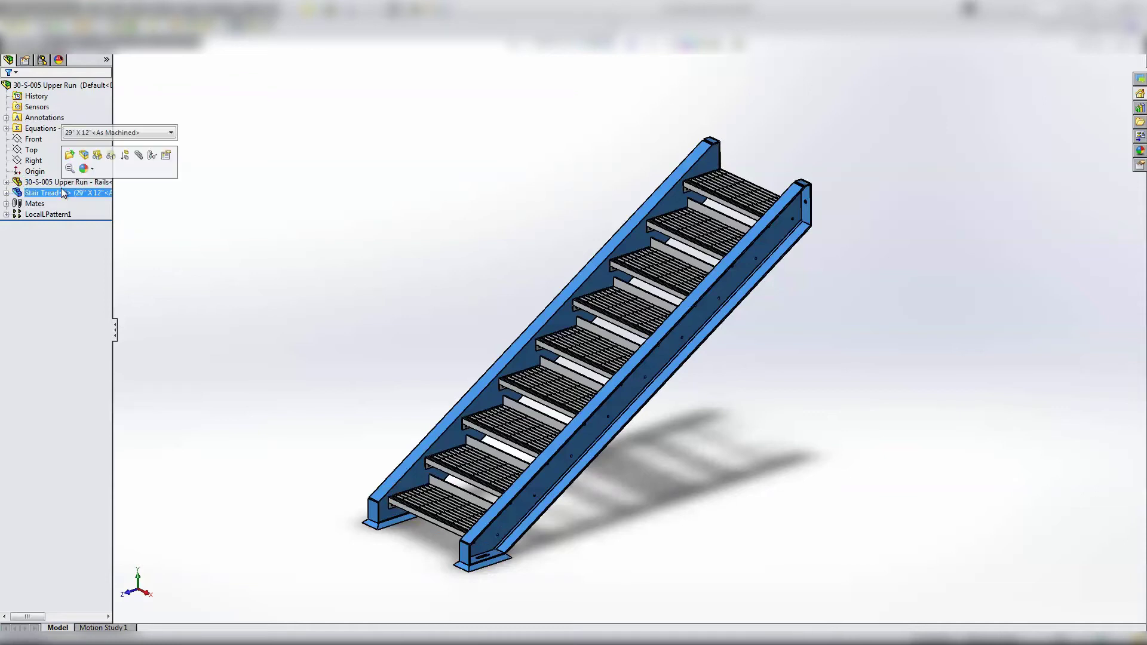
pyautogui.click(40, 214)
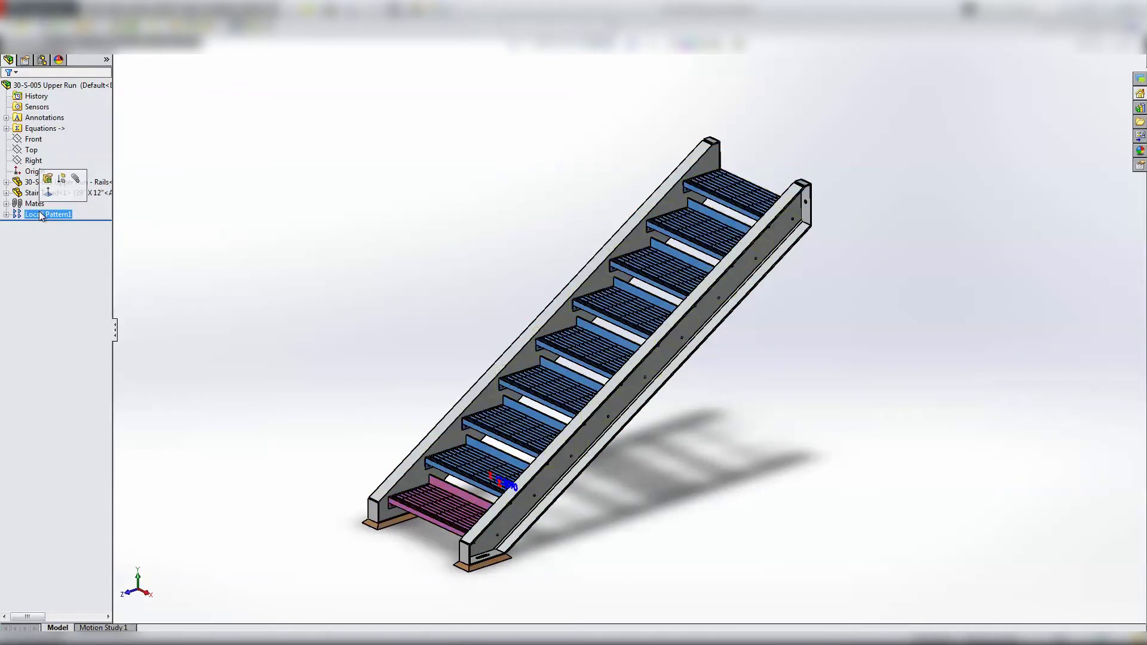
pyautogui.click(238, 296)
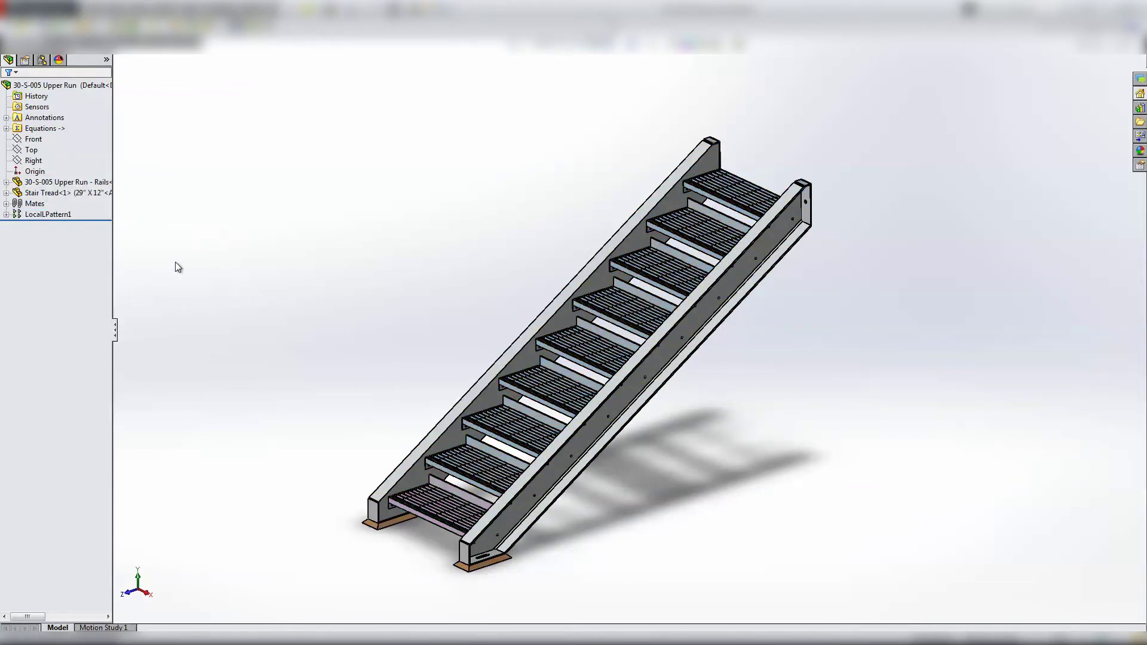
# - Open the 30-S-005 Upper Run - Rails part and show both rails in full
pyautogui.click(58, 184)
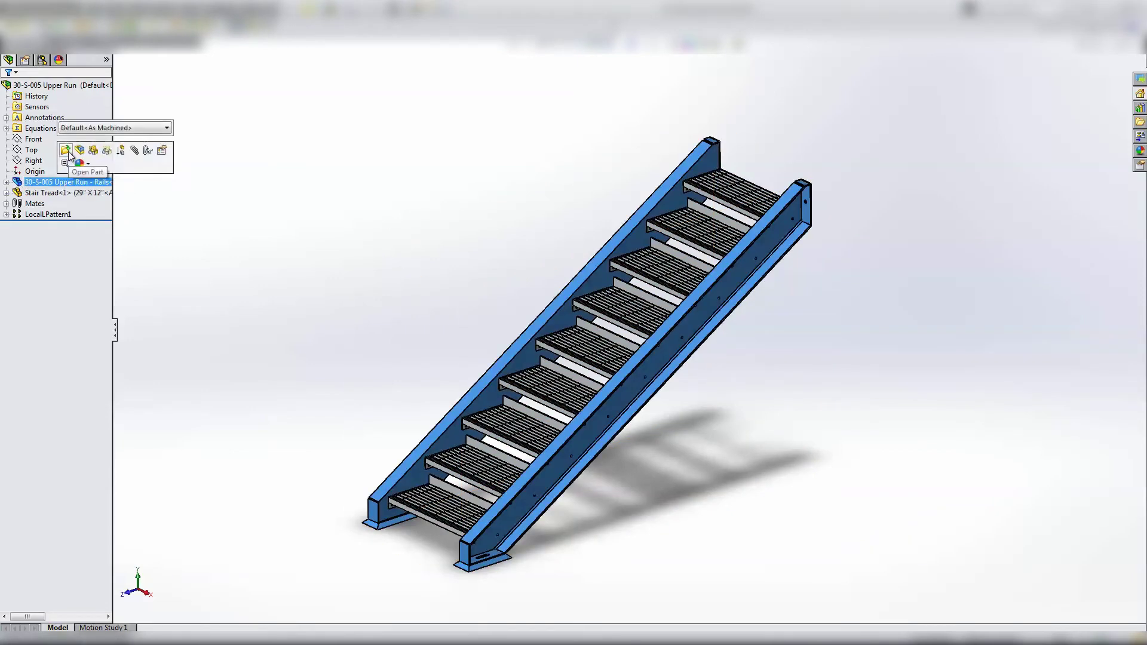
pyautogui.click(67, 151)
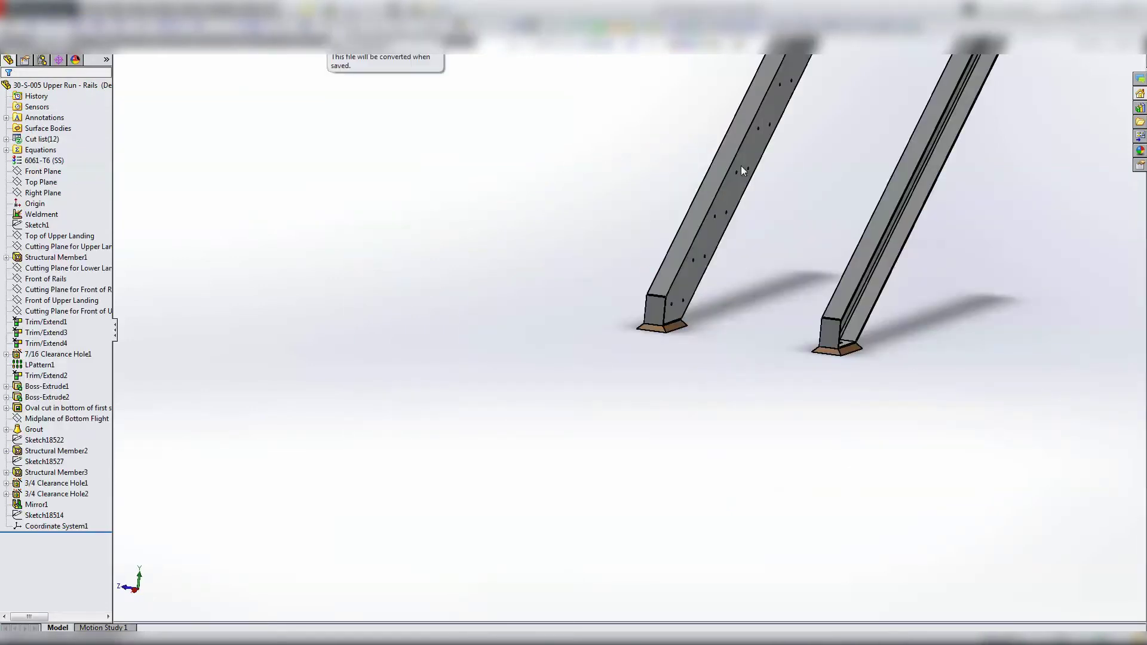
pyautogui.scroll(6, 753, 158)
pyautogui.scroll(-5, 714, 155)
pyautogui.moveTo(576, 350); pyautogui.dragTo(520, 356, button='middle')
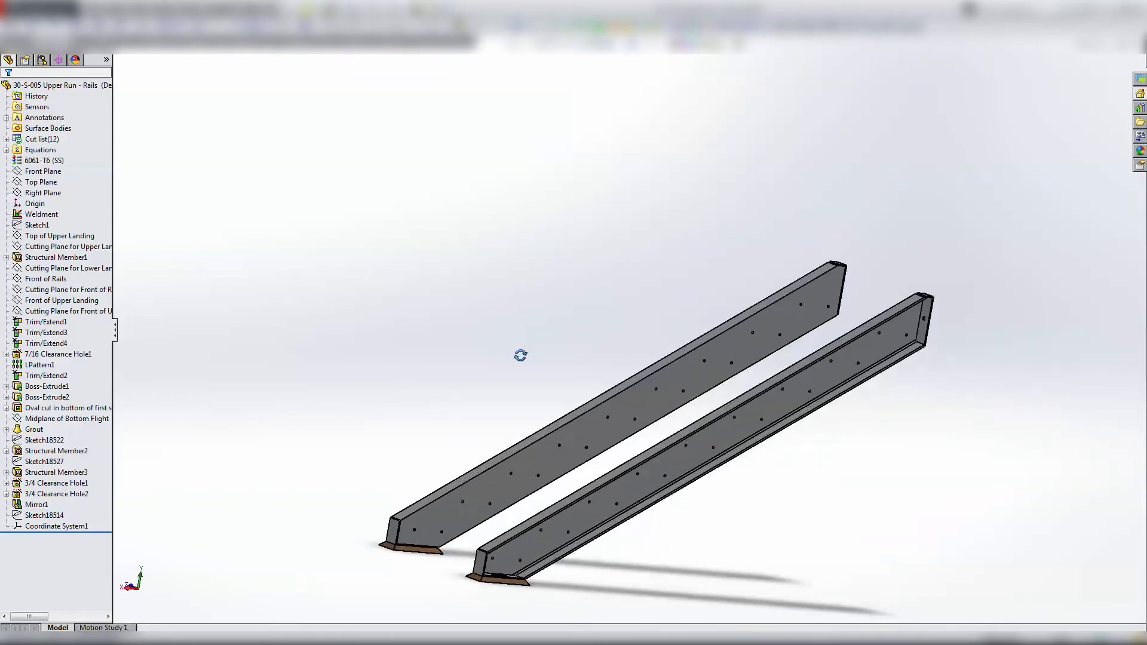
# - Open Sketch1 of the rails for editing and move the 3.0000 dimension closer to the bottom line of the profile
pyautogui.click(34, 224)
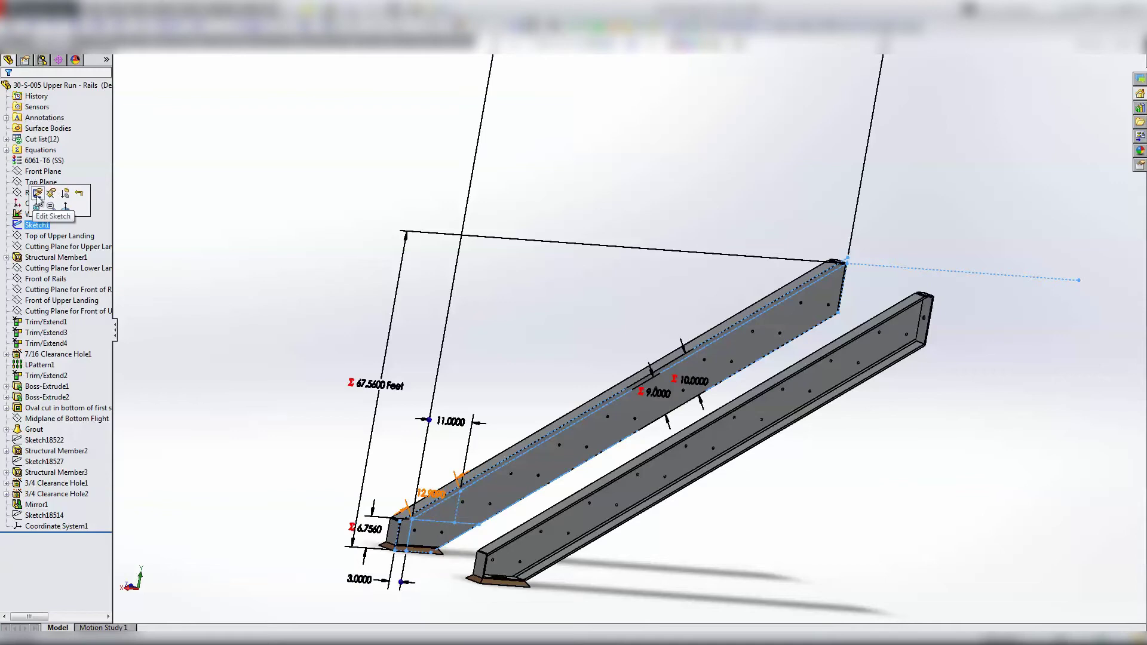
pyautogui.doubleClick(387, 534)
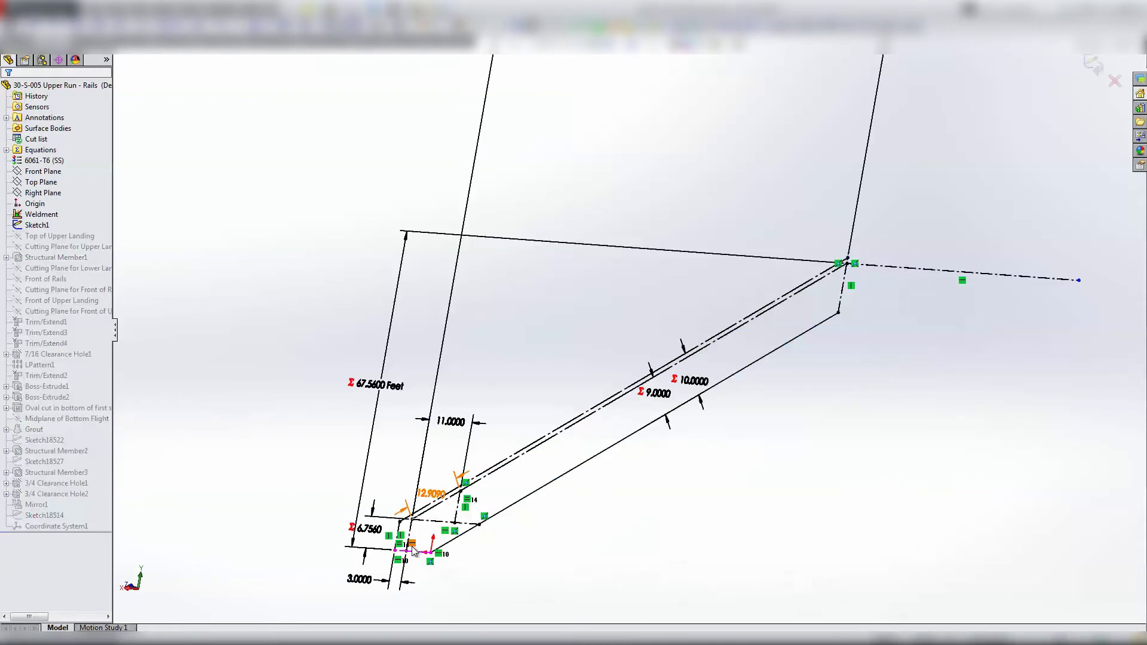
pyautogui.scroll(-4, 404, 541)
pyautogui.moveTo(420, 450); pyautogui.dragTo(476, 429, button='middle')
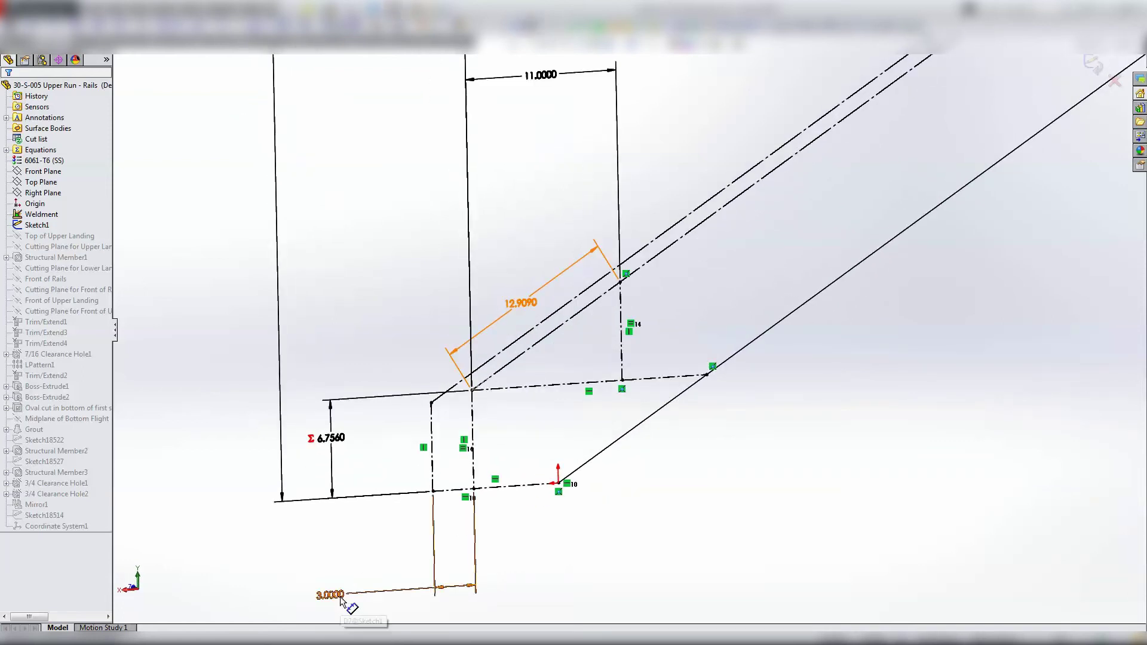
pyautogui.moveTo(343, 600); pyautogui.dragTo(387, 520)
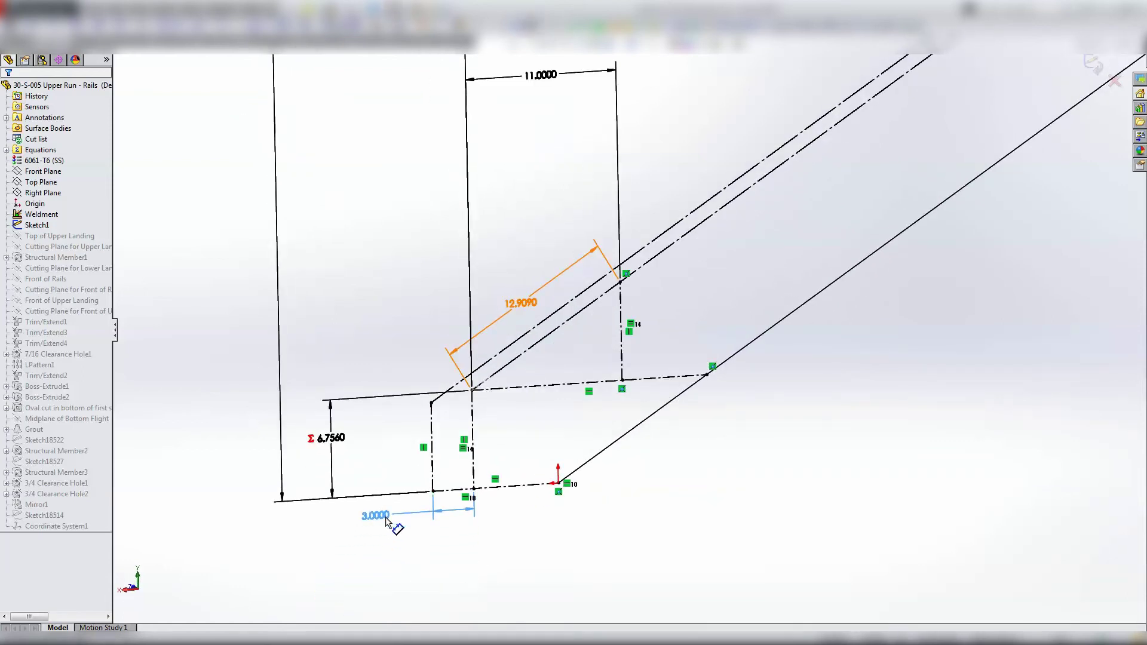
pyautogui.click(570, 535)
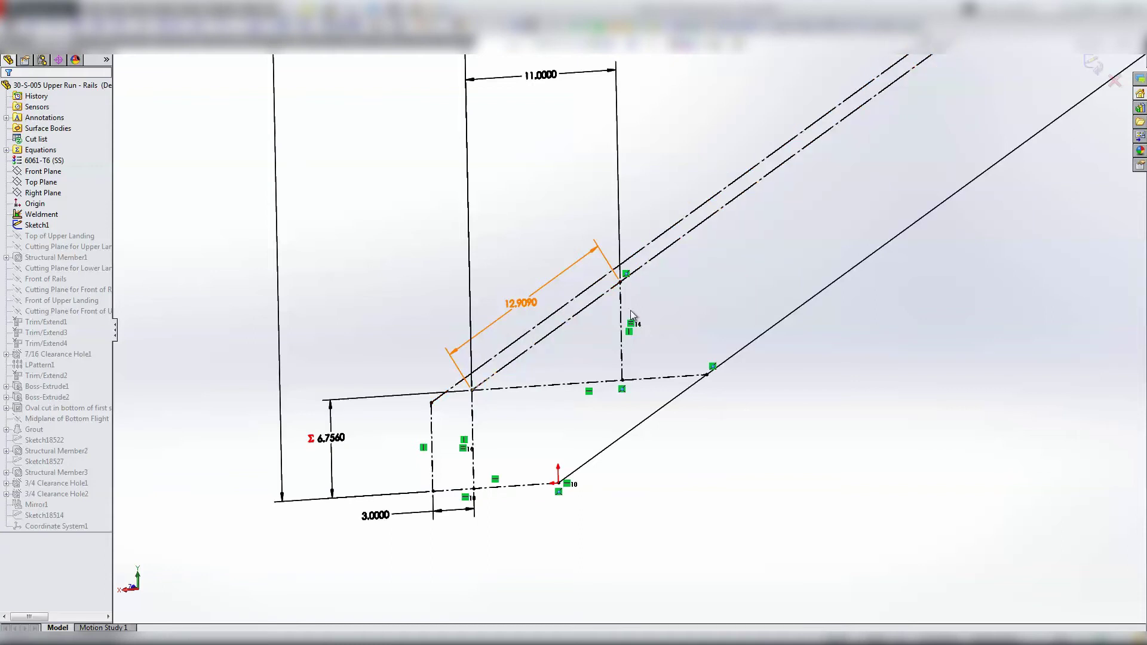
# - Examine the 9.0000 and 10.0000 offset dimensions between the rail's bottom edge and the sloped lines above it
pyautogui.scroll(3, 631, 333)
pyautogui.scroll(-4, 914, 129)
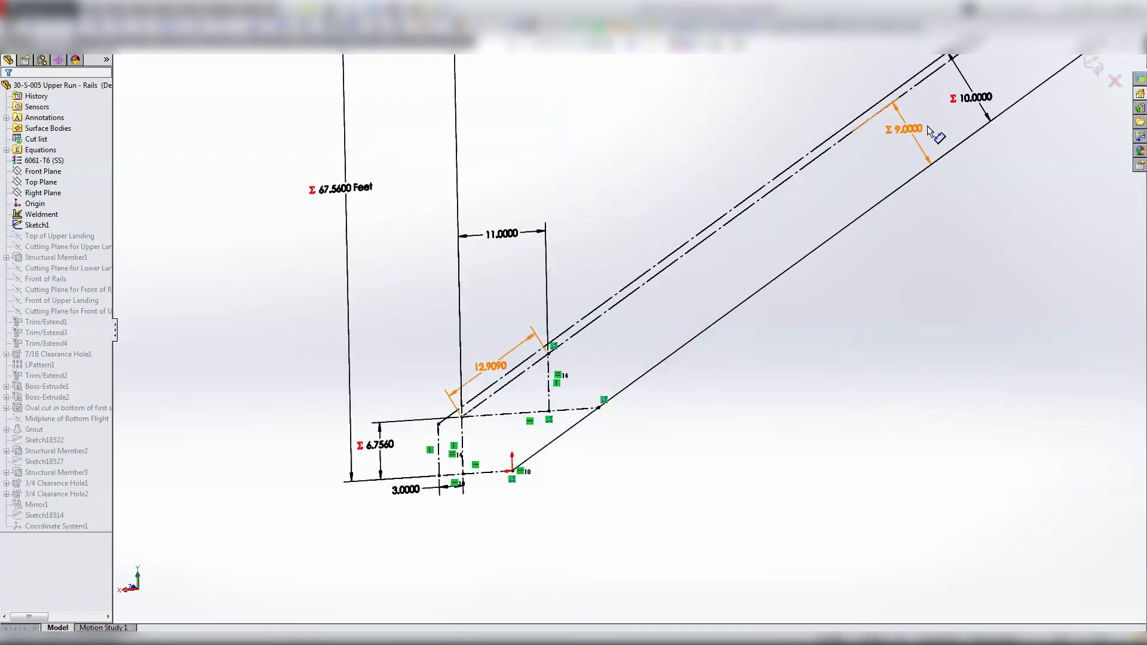
pyautogui.scroll(3, 902, 170)
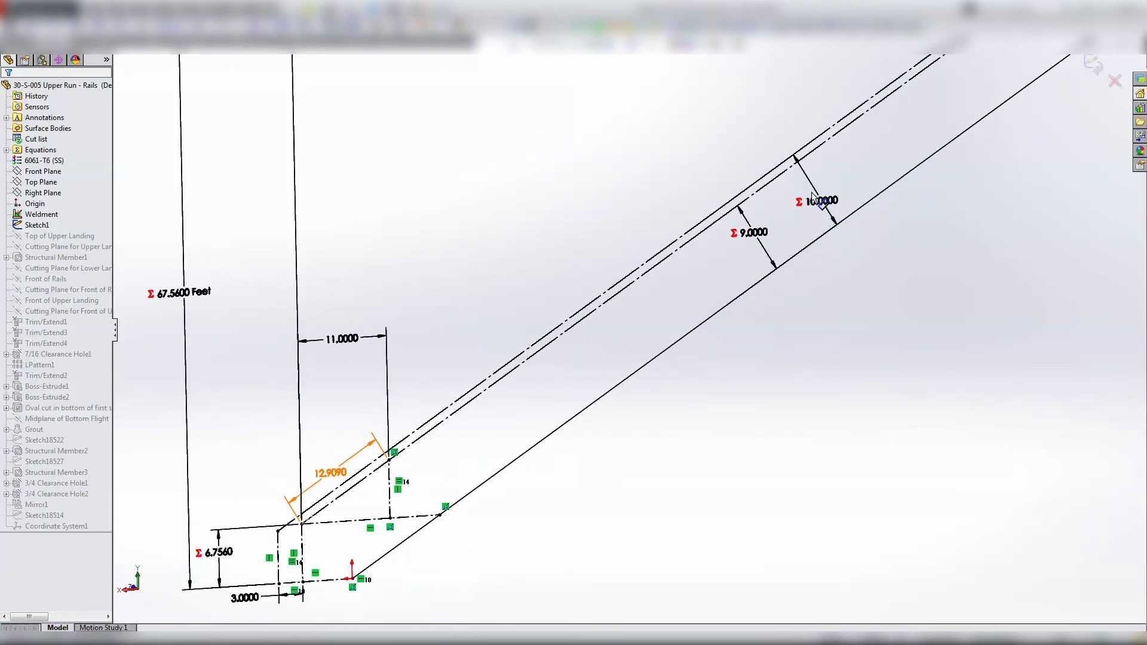